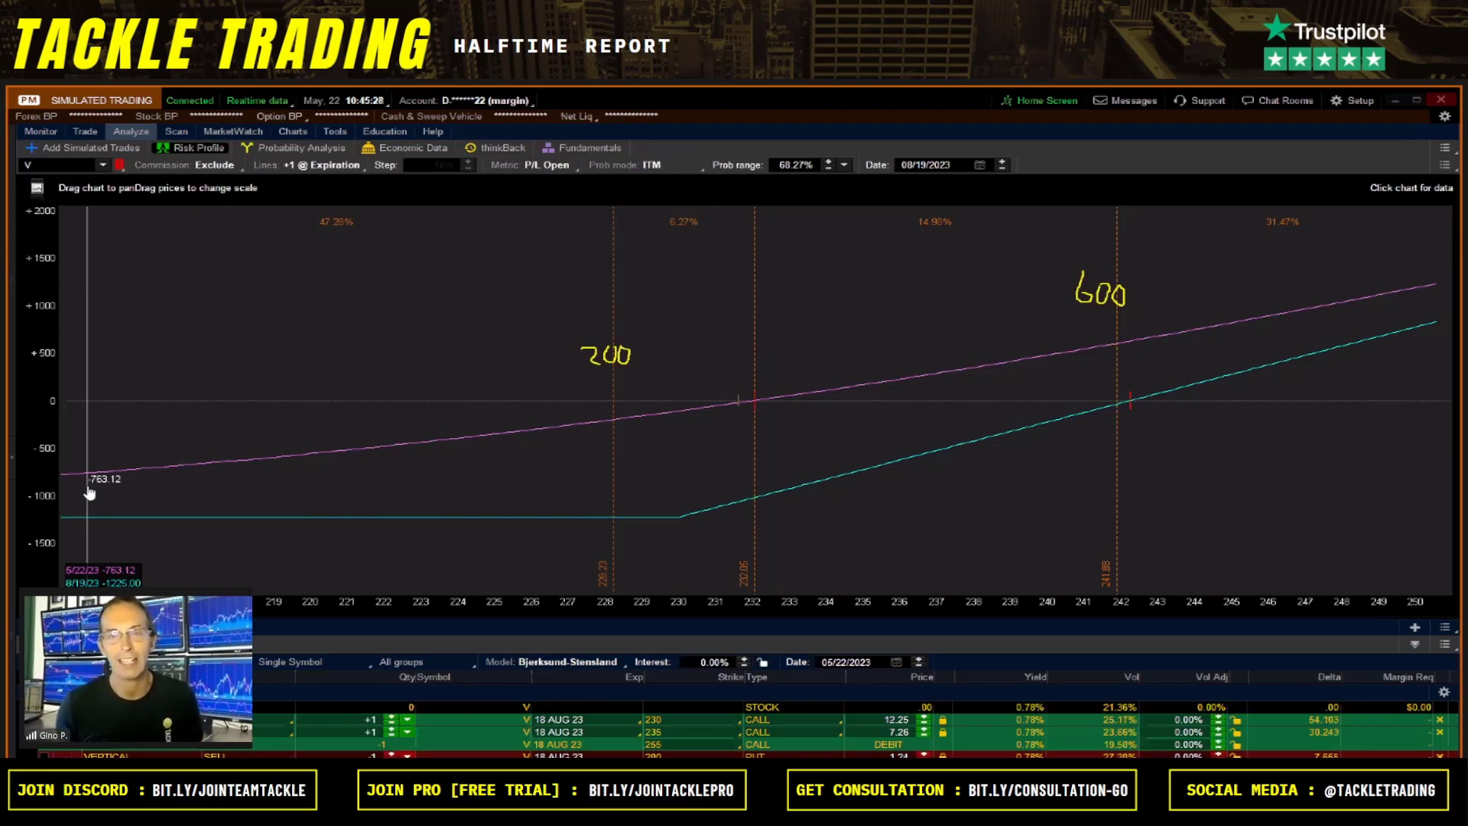
Look over the trade page and the Visa price chart, then return to the Visa option chain.
{"action": "mouse_move", "coordinate": [100, 138]}
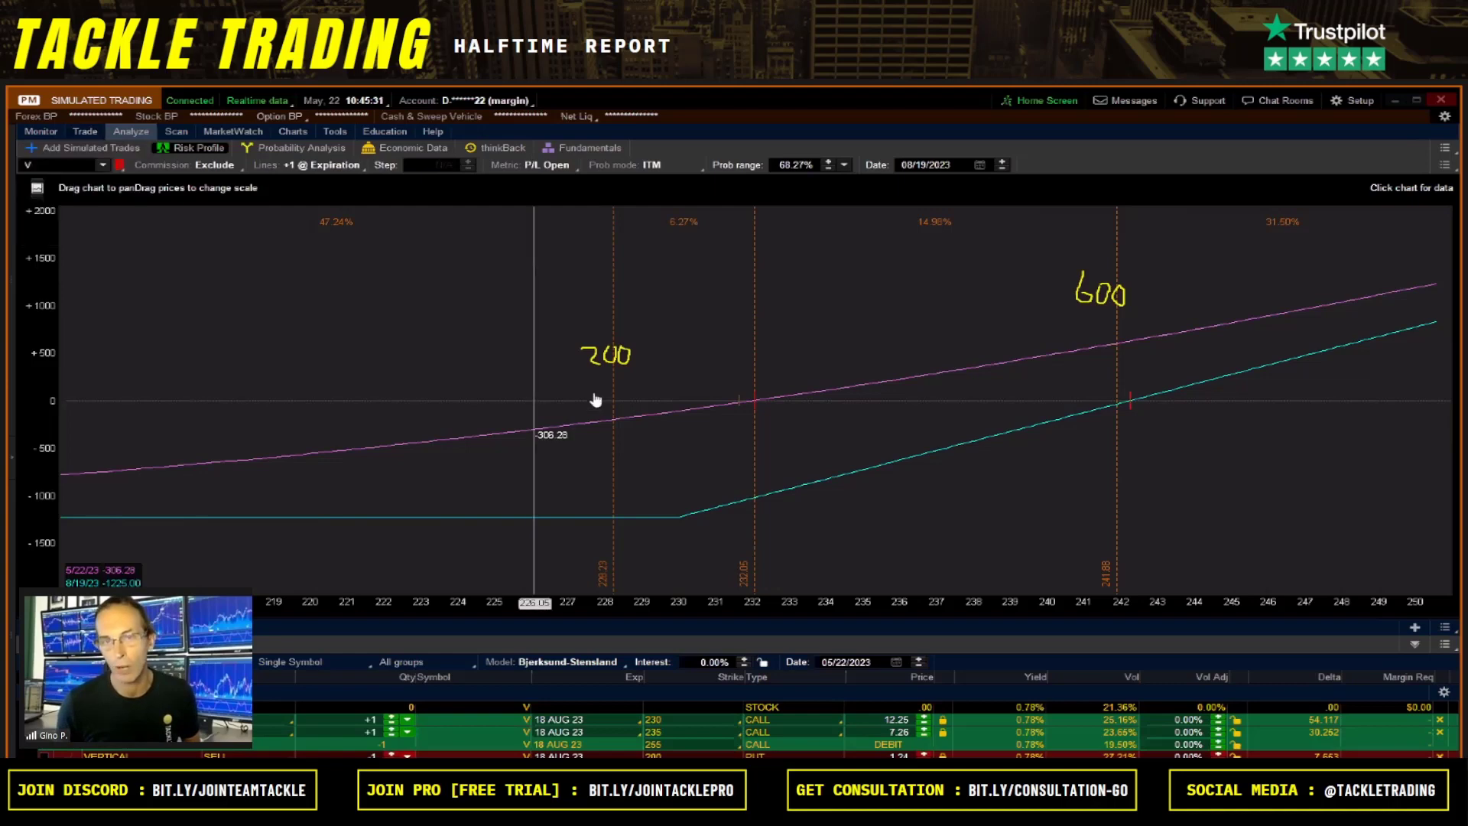
{"action": "left_click", "coordinate": [63, 153]}
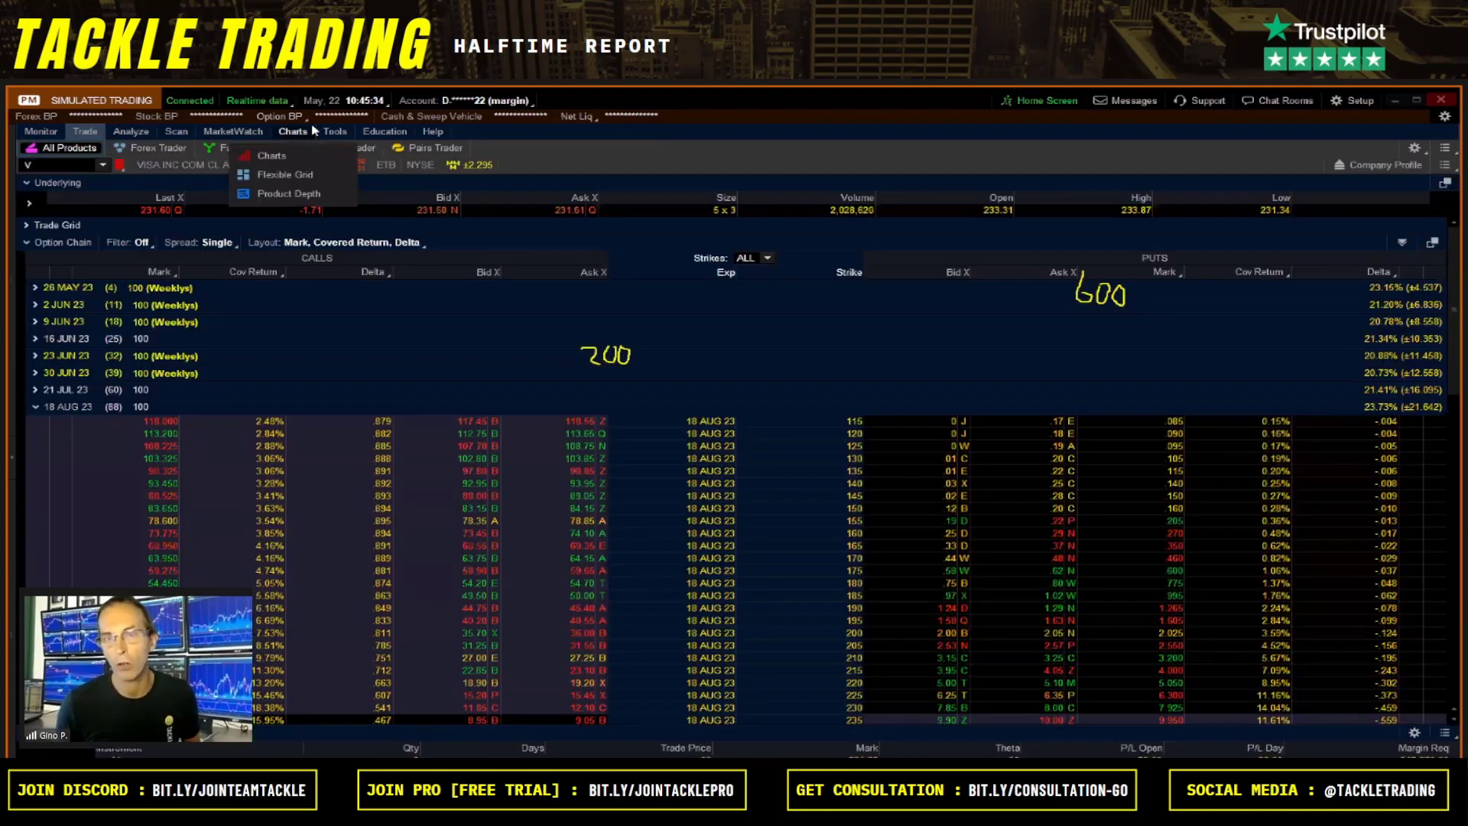
{"action": "left_click", "coordinate": [305, 158]}
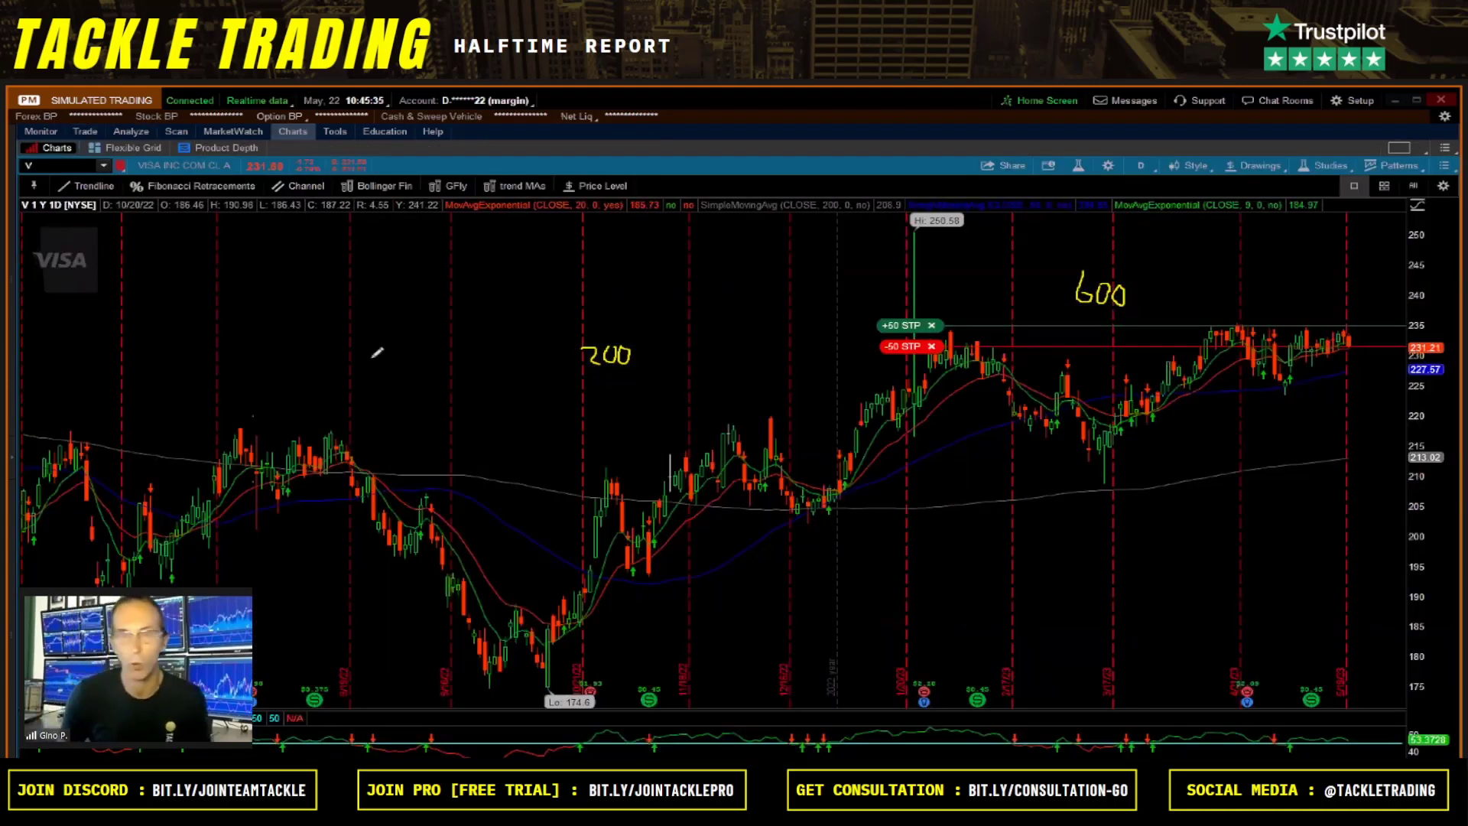
{"action": "left_click", "coordinate": [92, 134]}
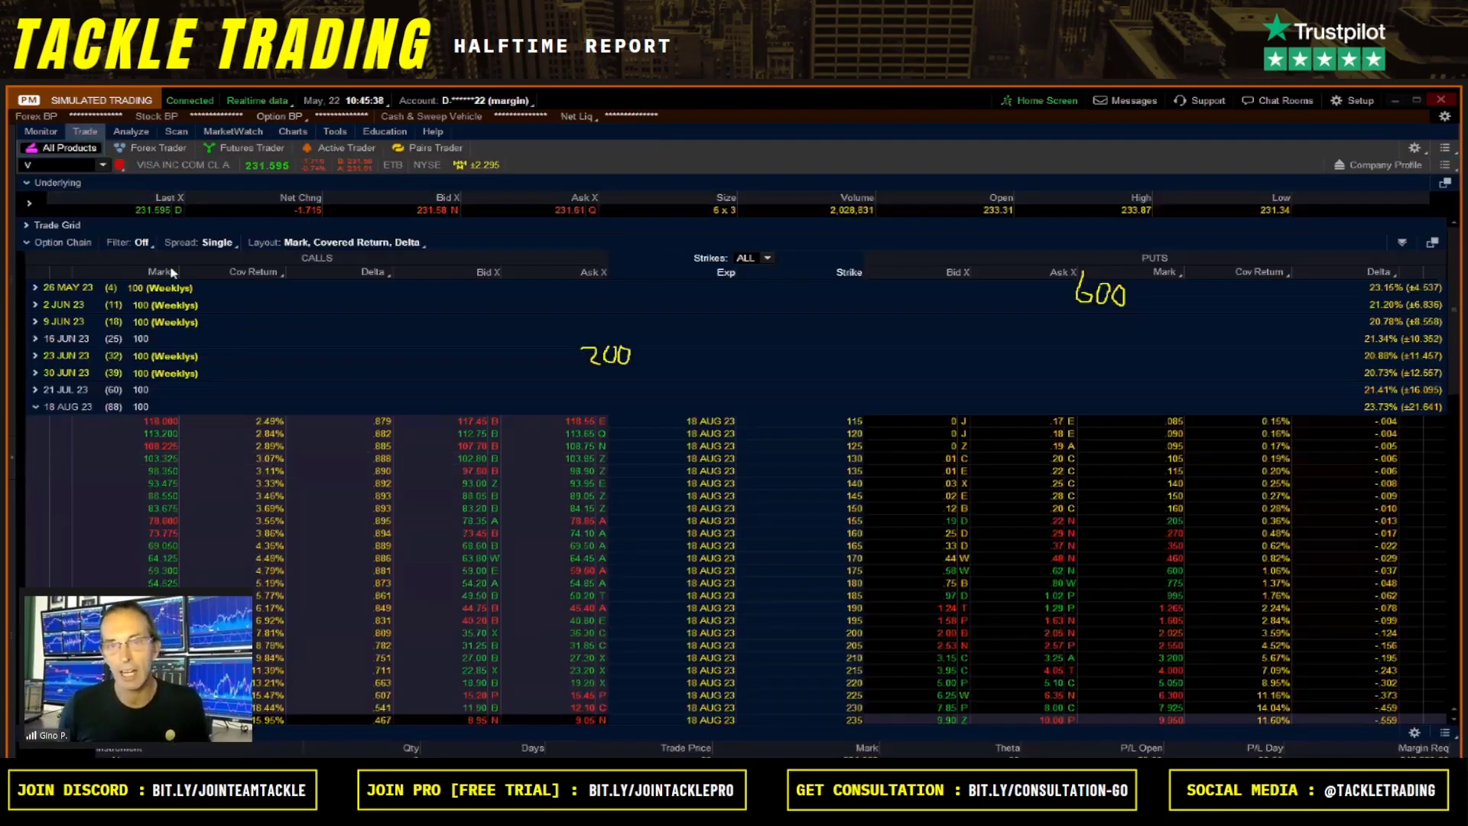
Browse the AUG, SEP and JUL expirations, selecting the 21 JUL 23 230 call, then the 255 call.
{"action": "left_click", "coordinate": [35, 407]}
{"action": "left_click", "coordinate": [35, 424]}
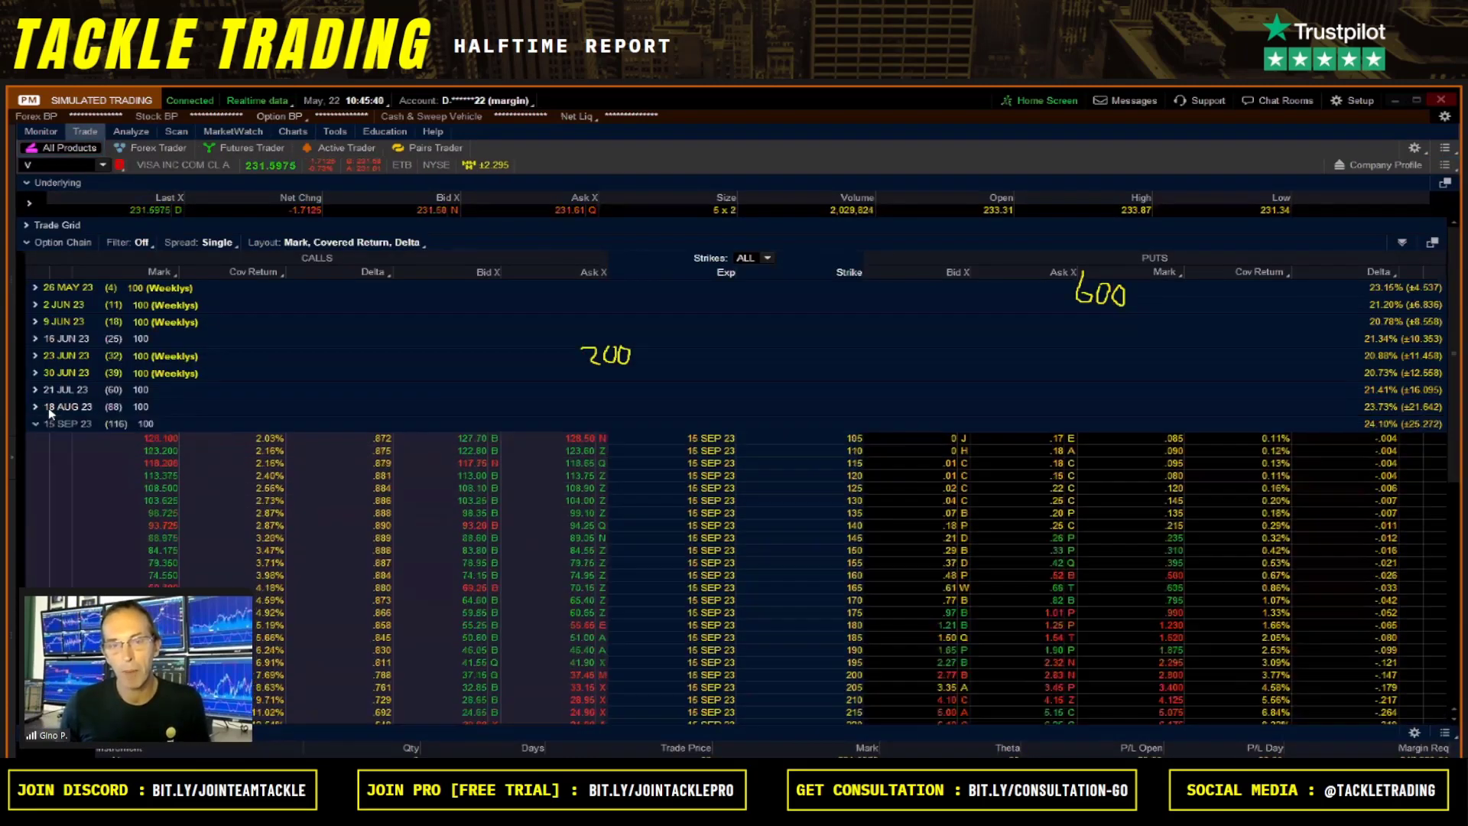
{"action": "left_click", "coordinate": [38, 427]}
{"action": "left_click", "coordinate": [36, 390]}
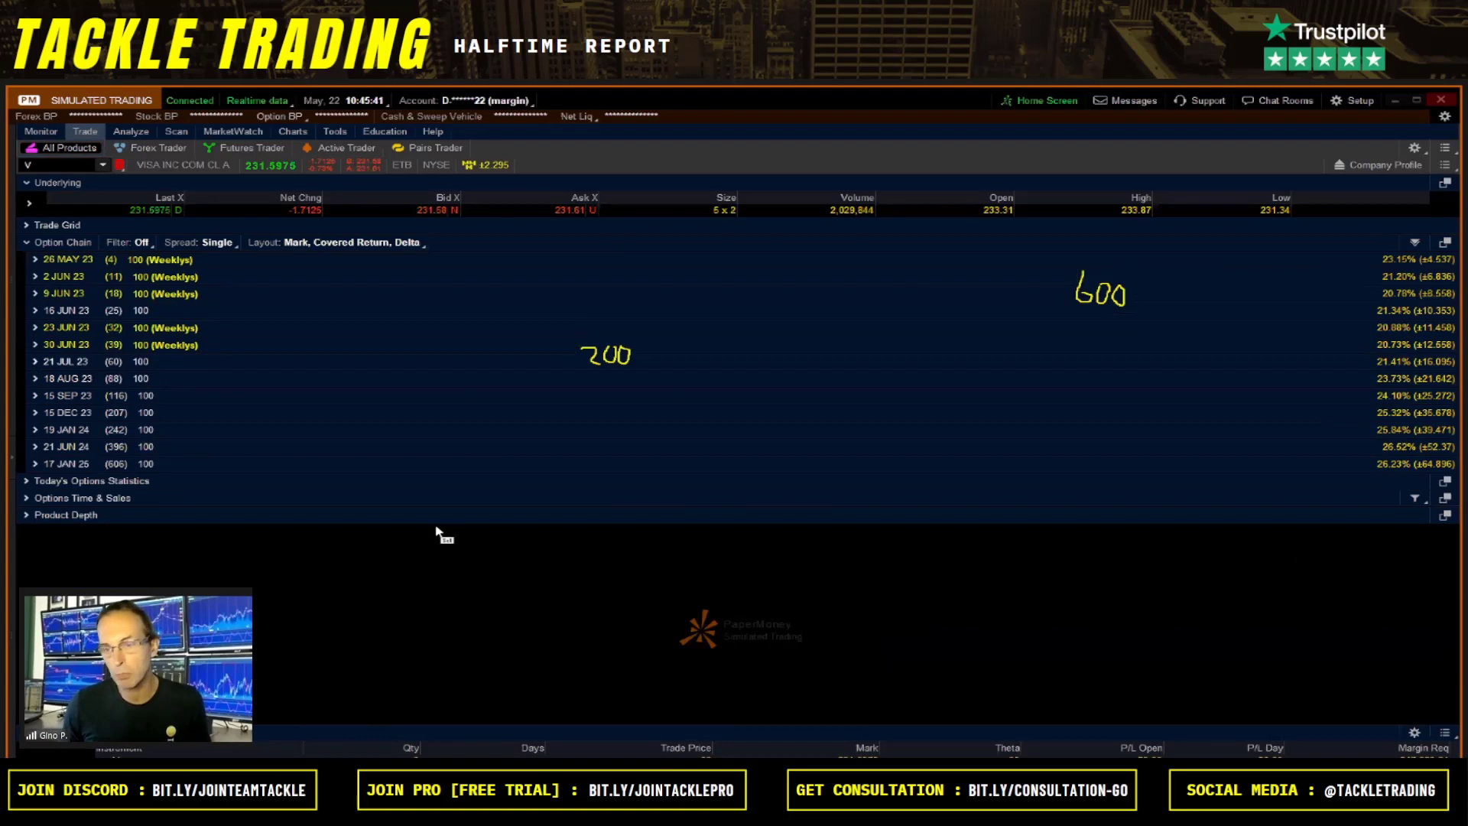
{"action": "scroll", "coordinate": [520, 595], "scroll_direction": "down", "scroll_amount": 4}
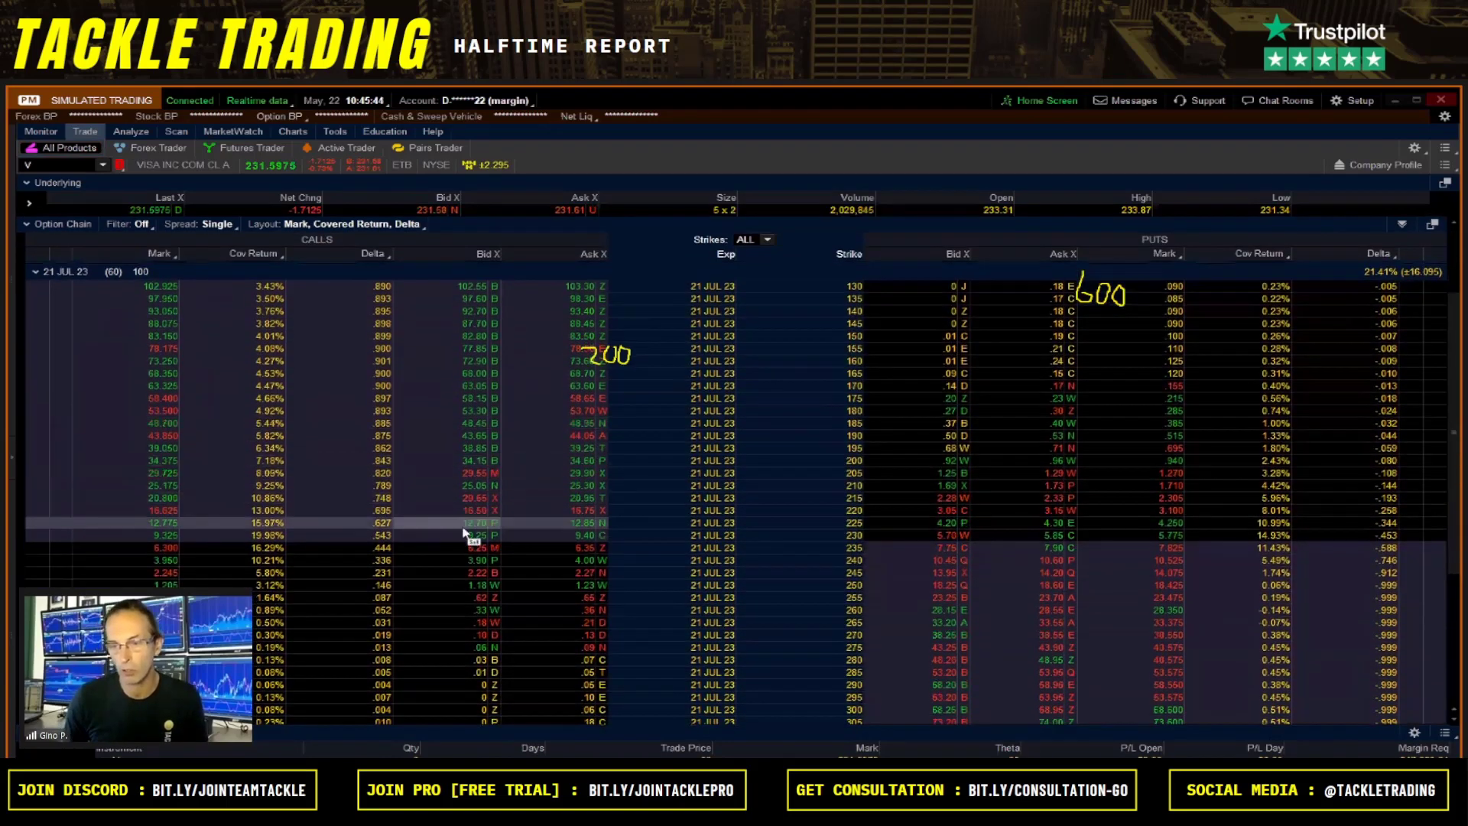
{"action": "left_click", "coordinate": [386, 535]}
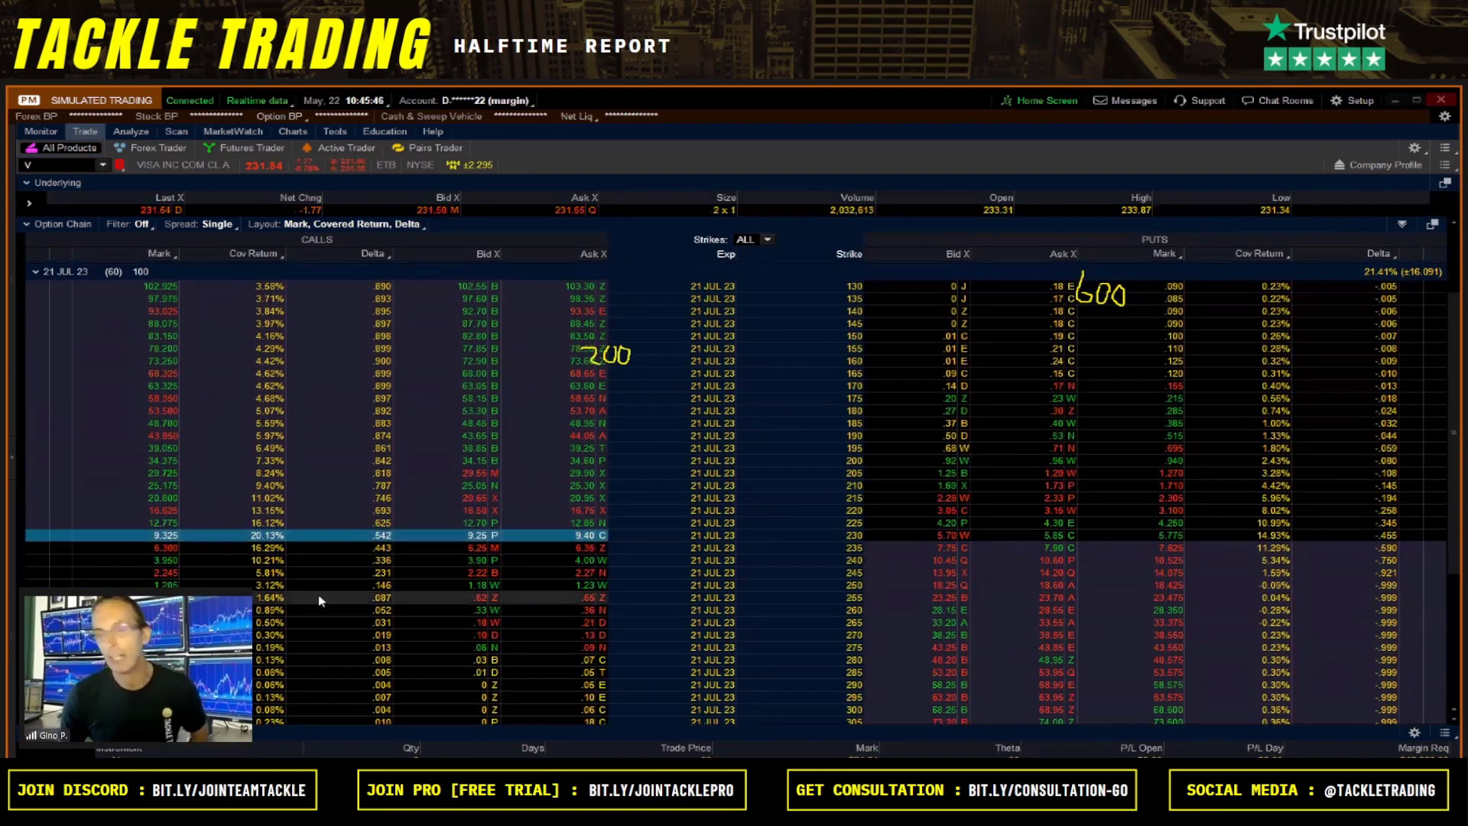
{"action": "key", "text": "Down"}
{"action": "key", "text": "Down"}
{"action": "key", "text": "Down"}
{"action": "key", "text": "Down"}
{"action": "key", "text": "Down"}
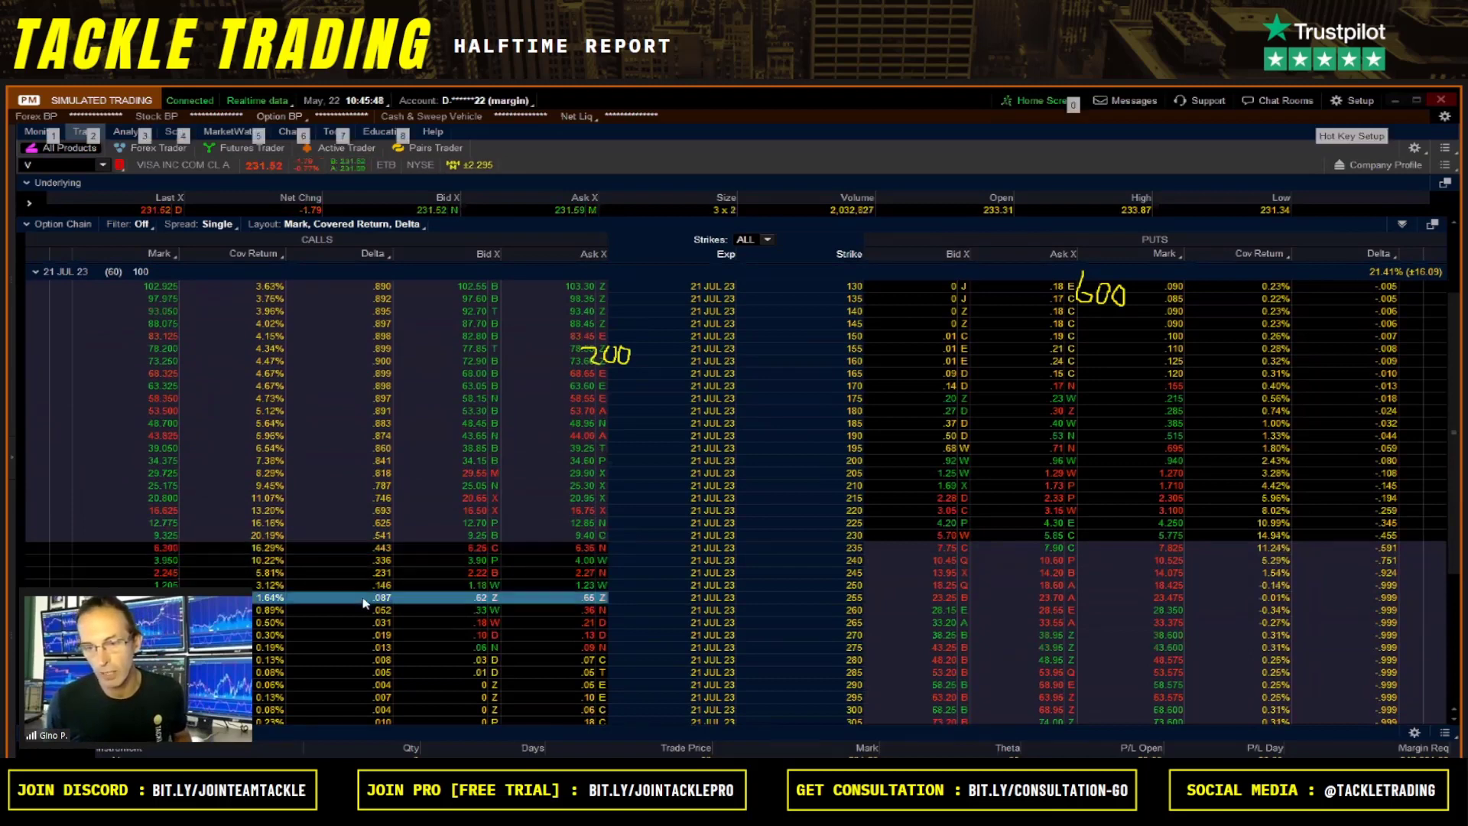
Back in Risk Profile, enlarge the position list and raise the 18 AUG 23 230 call to +5.
{"action": "left_click", "coordinate": [142, 135]}
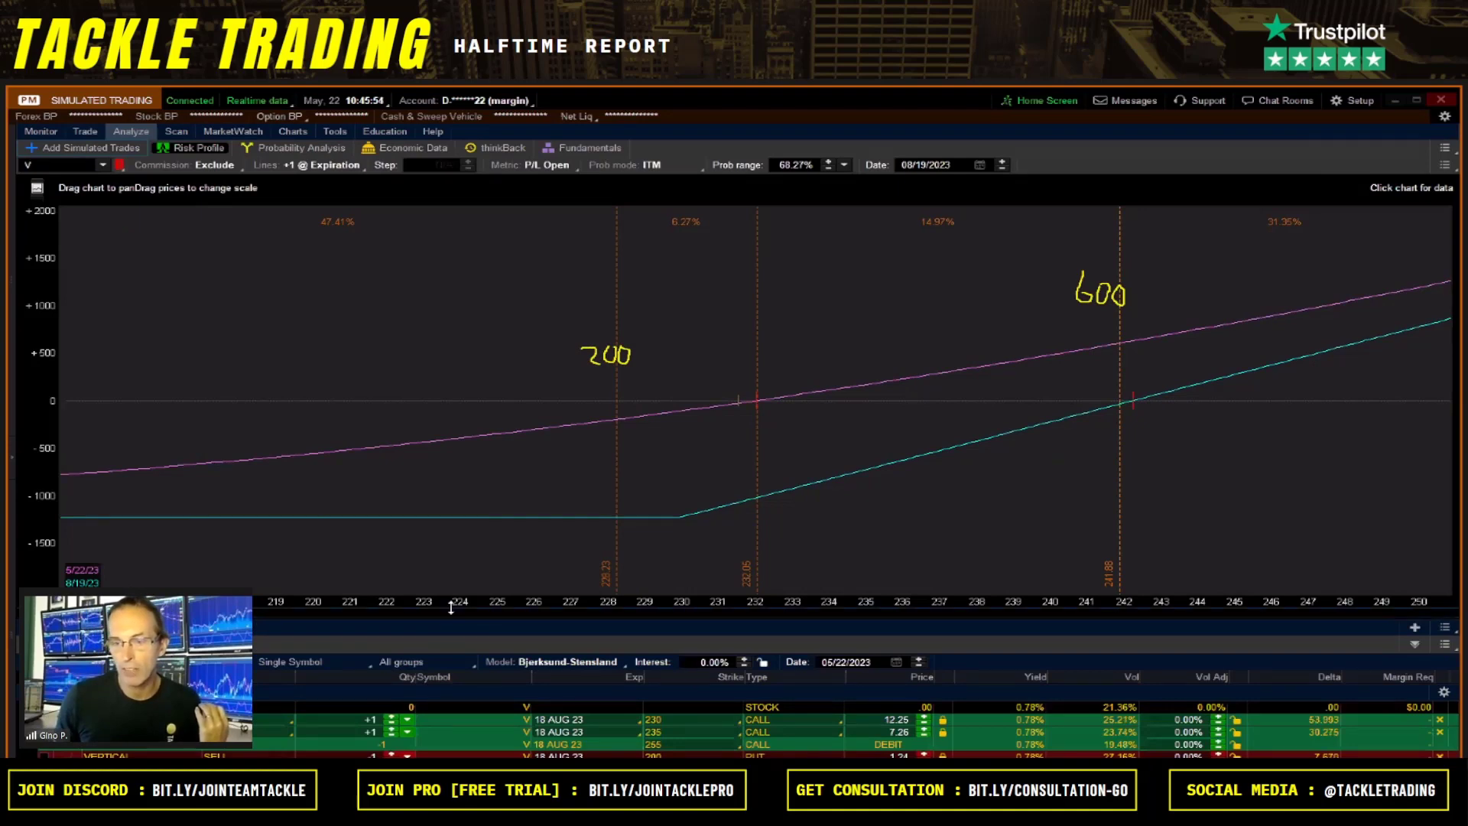
{"action": "left_click_drag", "start_coordinate": [449, 616], "coordinate": [449, 607]}
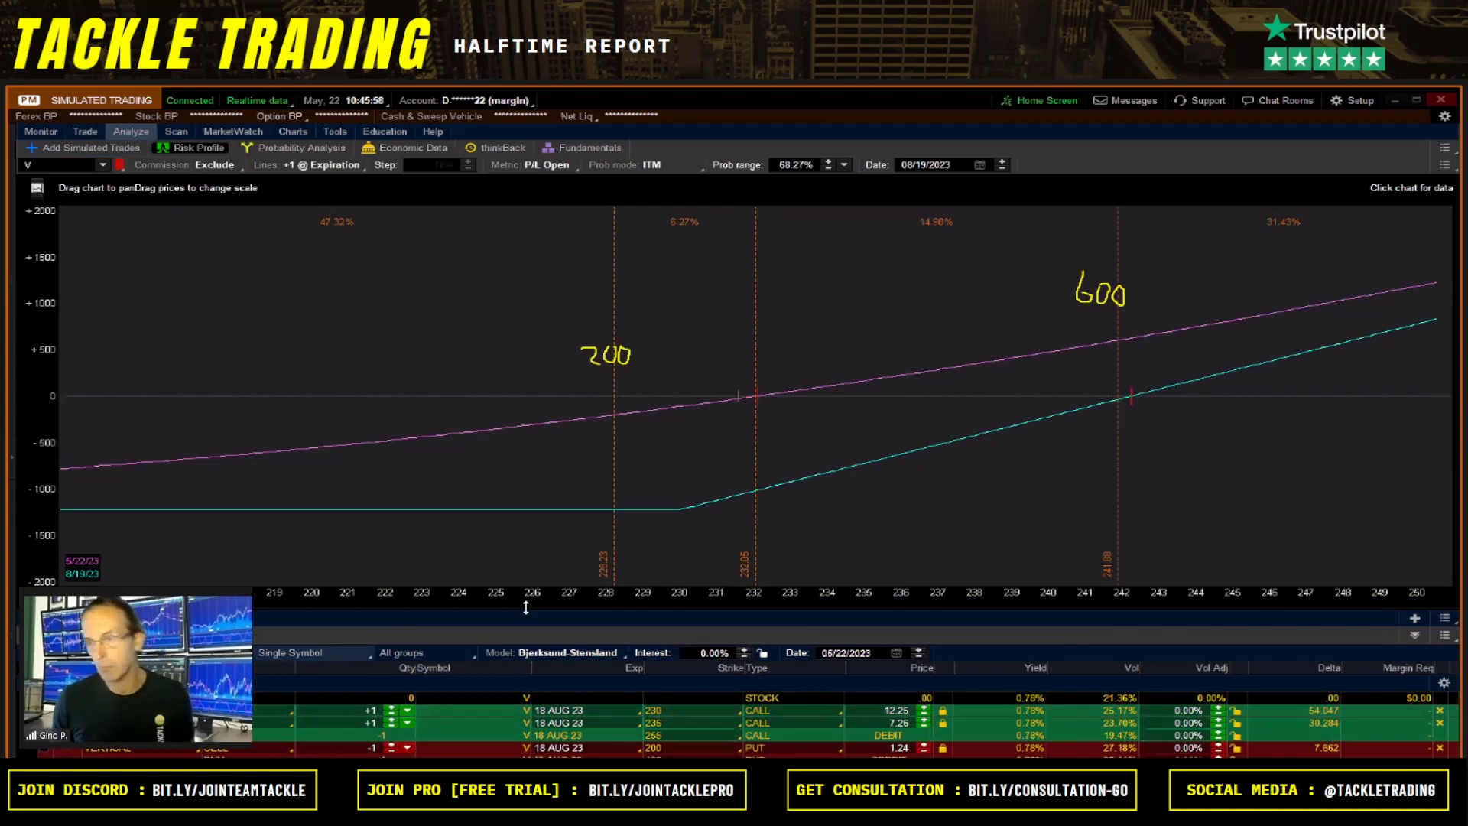
{"action": "mouse_move", "coordinate": [762, 441]}
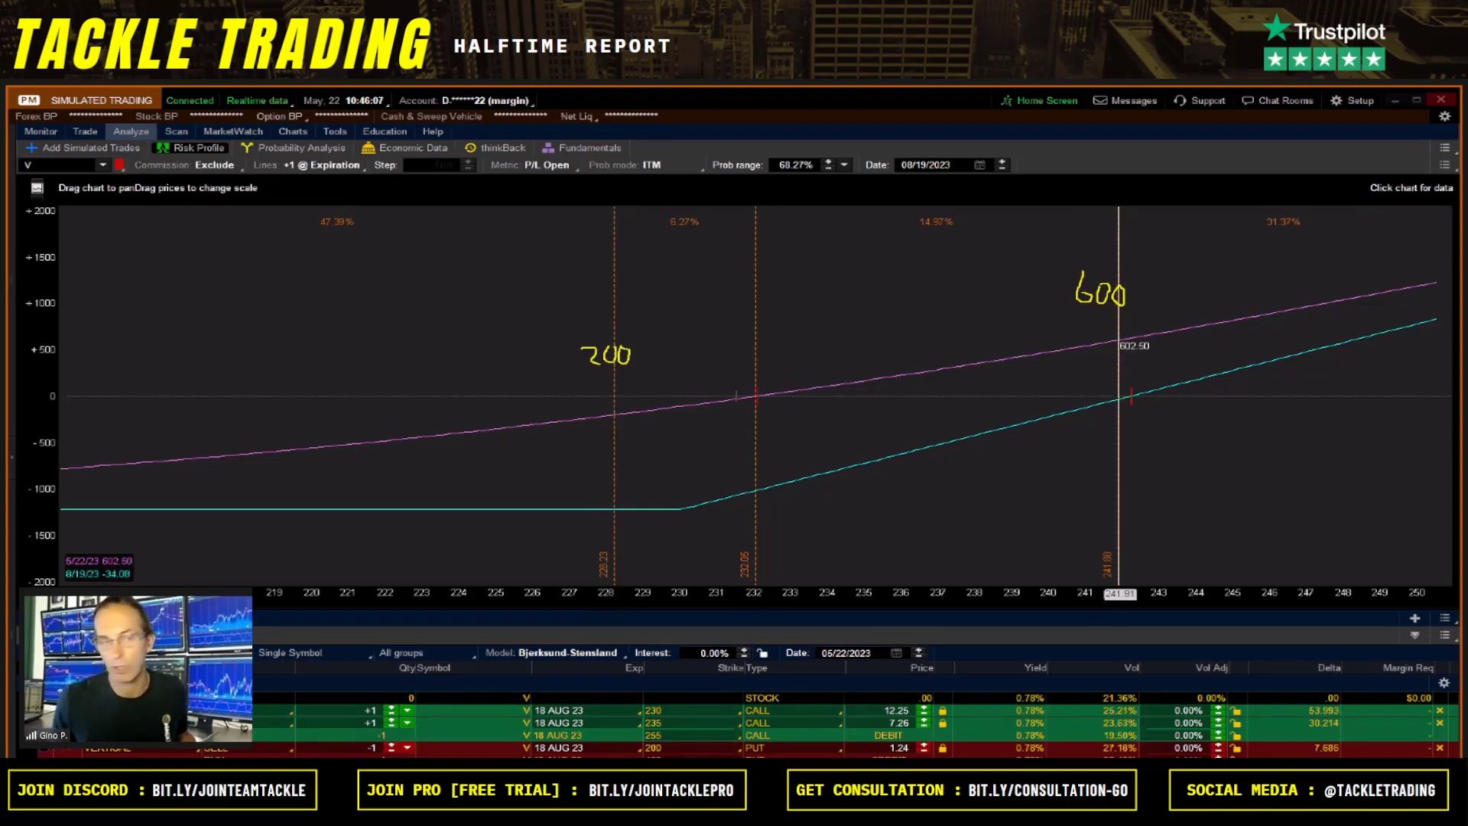
{"action": "mouse_move", "coordinate": [616, 317]}
{"action": "left_mouse_down"}
{"action": "mouse_move", "coordinate": [667, 370]}
{"action": "mouse_move", "coordinate": [641, 309]}
{"action": "left_mouse_up"}
{"action": "left_click_drag", "start_coordinate": [444, 387], "coordinate": [443, 422]}
{"action": "mouse_move", "coordinate": [466, 392]}
{"action": "left_mouse_down"}
{"action": "mouse_move", "coordinate": [523, 391]}
{"action": "mouse_move", "coordinate": [537, 413]}
{"action": "mouse_move", "coordinate": [544, 394]}
{"action": "left_mouse_up"}
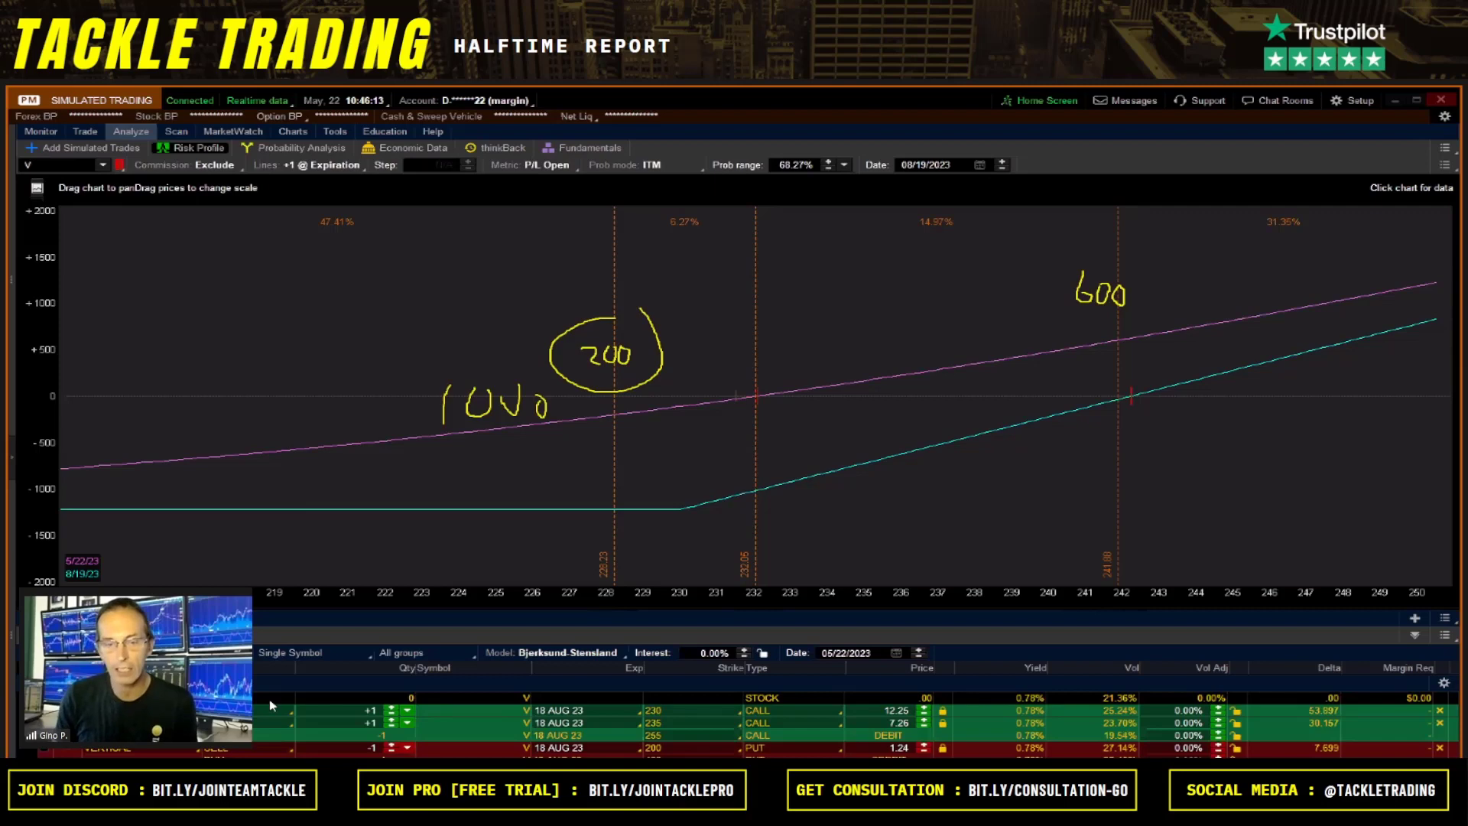
{"action": "left_click", "coordinate": [392, 707]}
{"action": "left_click", "coordinate": [391, 707]}
{"action": "left_click", "coordinate": [392, 708]}
{"action": "left_click", "coordinate": [392, 707]}
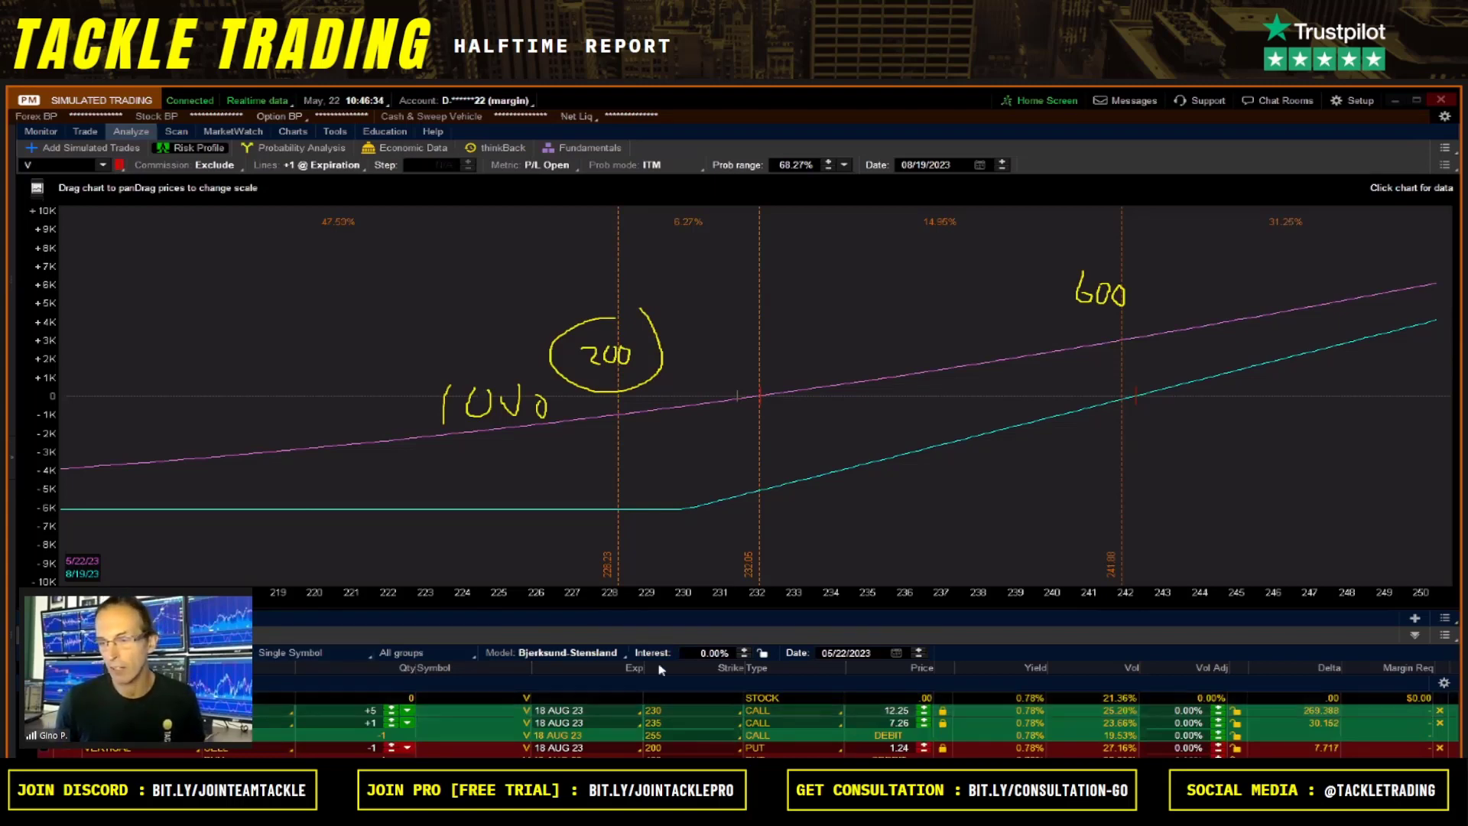
Lower the 18 AUG 23 230 call quantity from +5 back down to +1.
{"action": "left_click", "coordinate": [390, 714]}
{"action": "left_click", "coordinate": [390, 714]}
{"action": "left_click", "coordinate": [391, 714]}
{"action": "left_click", "coordinate": [391, 714]}
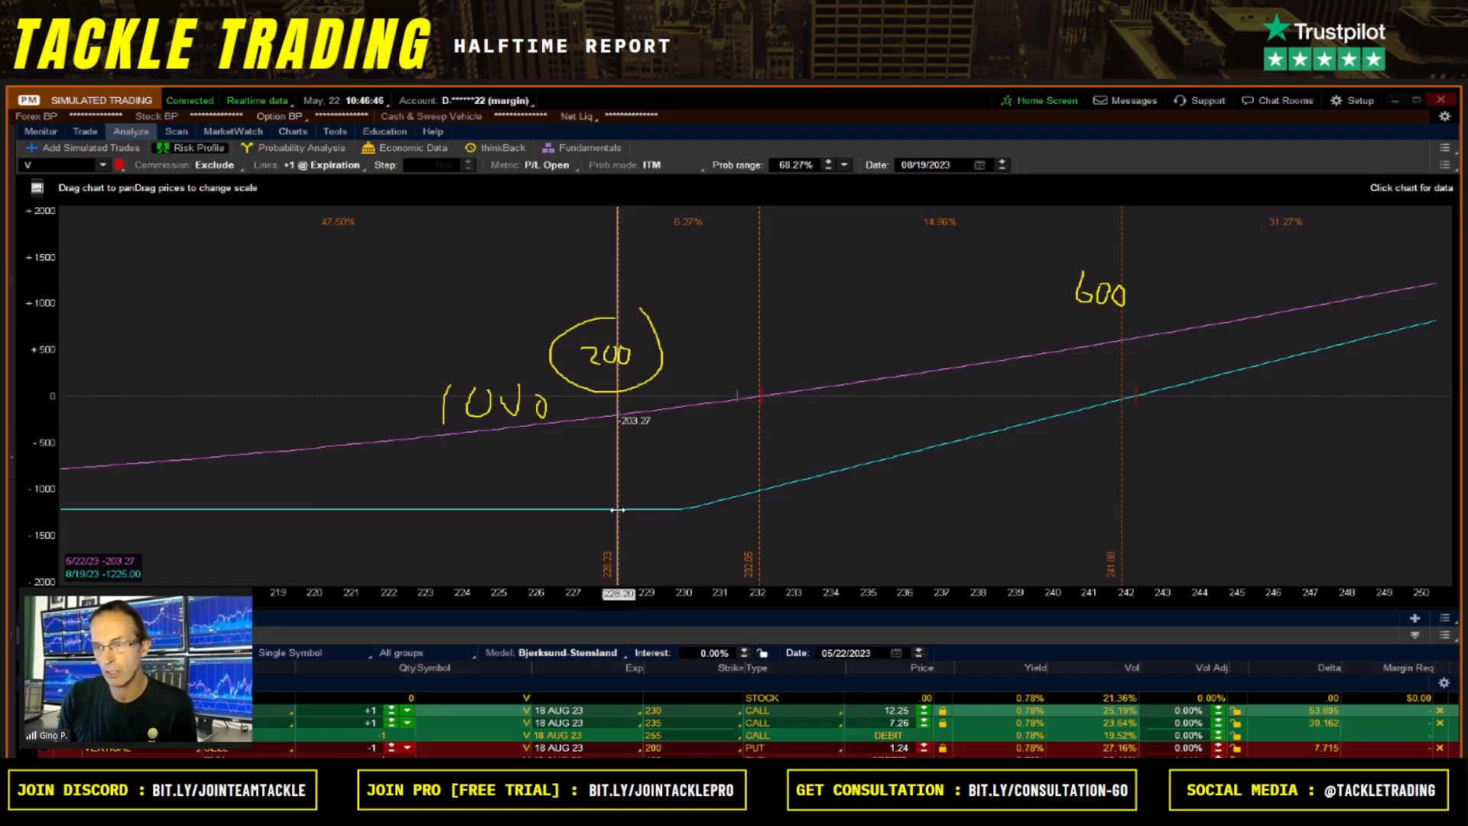
Set the Risk Profile analysis date to June 5, 2023.
{"action": "left_click", "coordinate": [896, 655]}
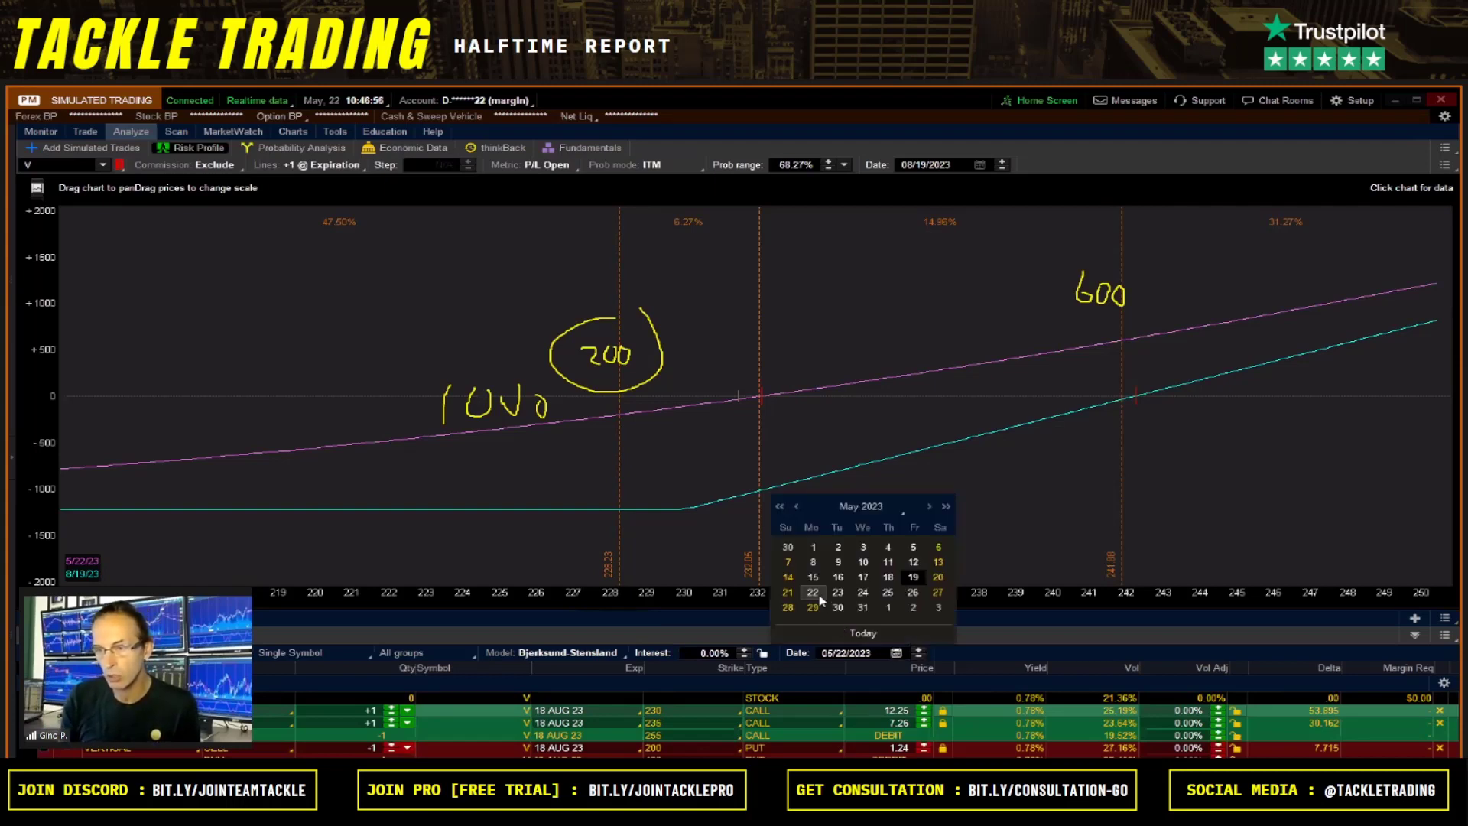
{"action": "left_click", "coordinate": [929, 507]}
{"action": "left_click", "coordinate": [813, 563]}
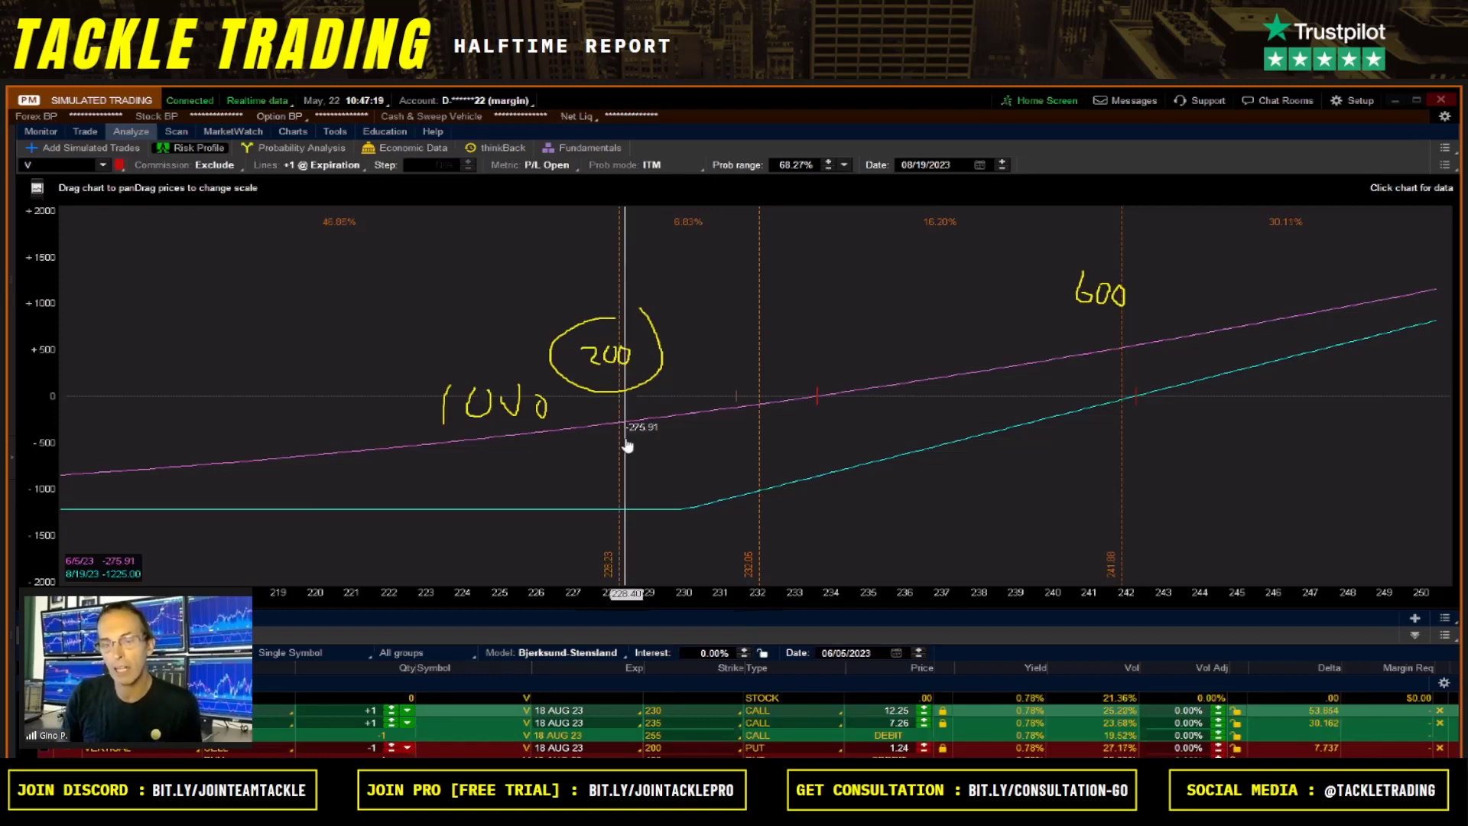
Raise the 230 call quantity to +5 and read the P/L near a 242 price.
{"action": "left_click", "coordinate": [392, 708]}
{"action": "left_click", "coordinate": [391, 708]}
{"action": "left_click", "coordinate": [392, 708]}
{"action": "left_click", "coordinate": [392, 708]}
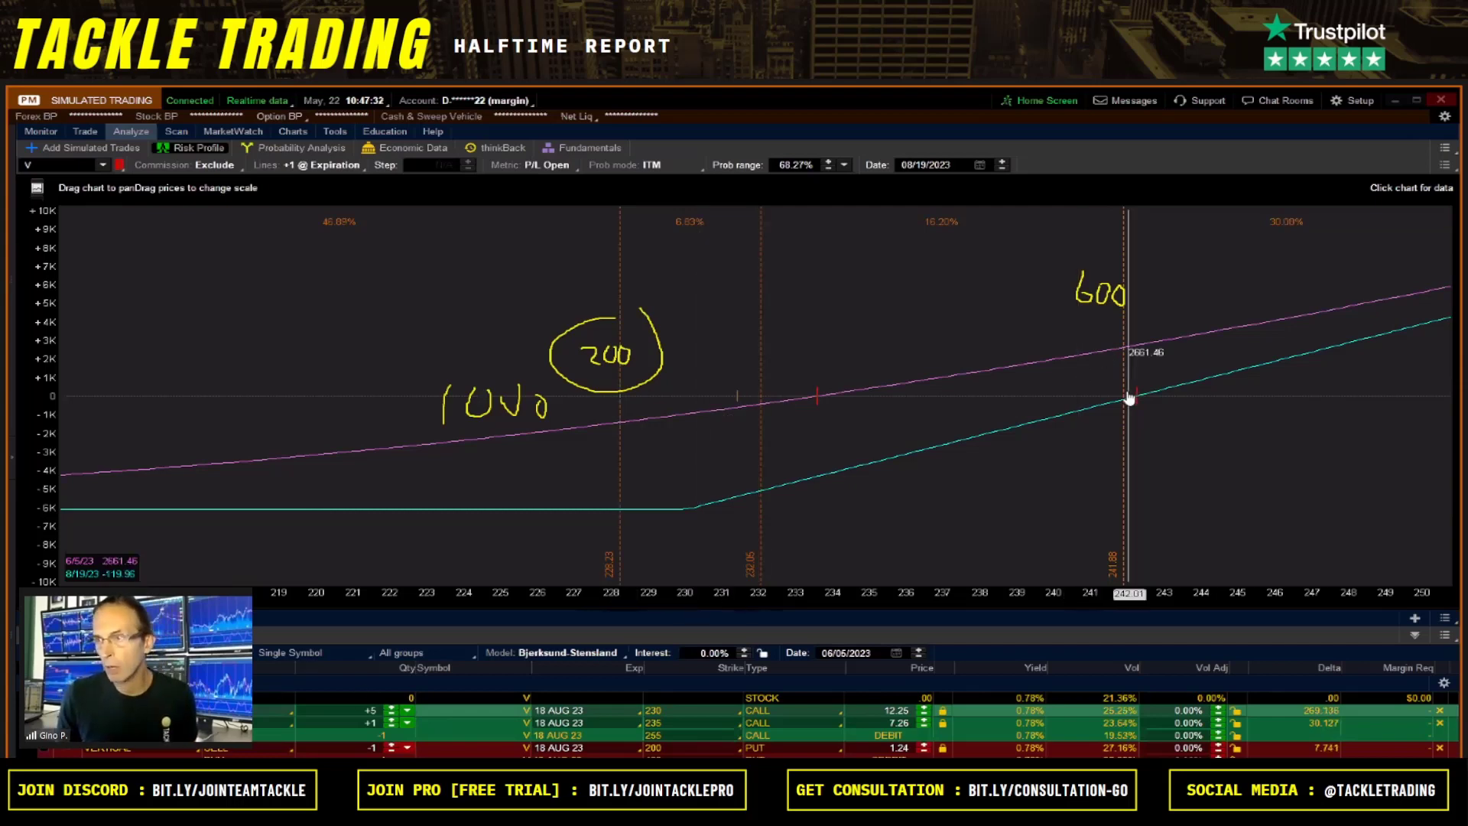
{"action": "left_click_drag", "start_coordinate": [1122, 391], "coordinate": [765, 421]}
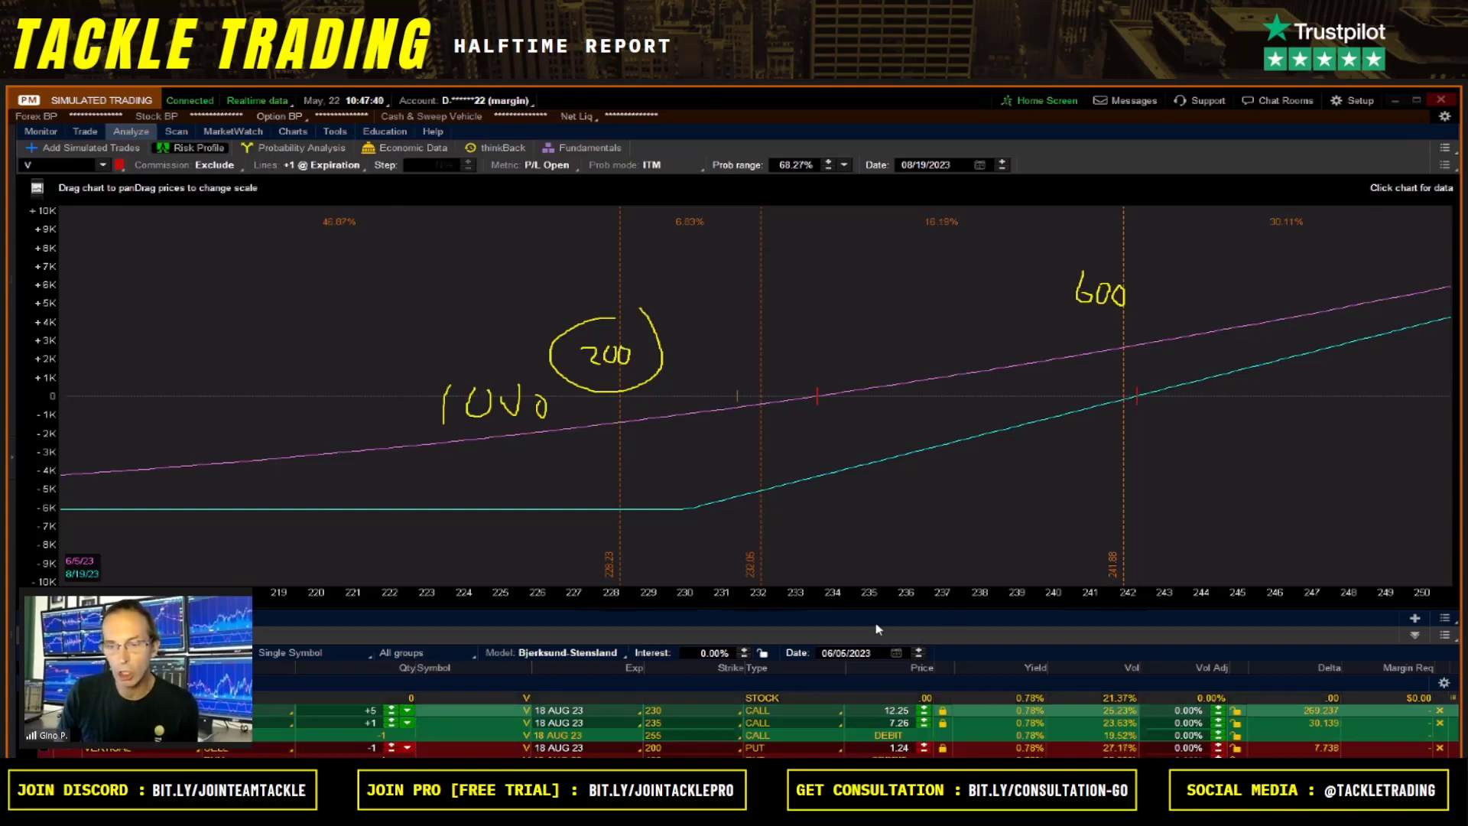
Reset the analysis date to today and clear the hand-drawn notes off the chart.
{"action": "left_click", "coordinate": [896, 652]}
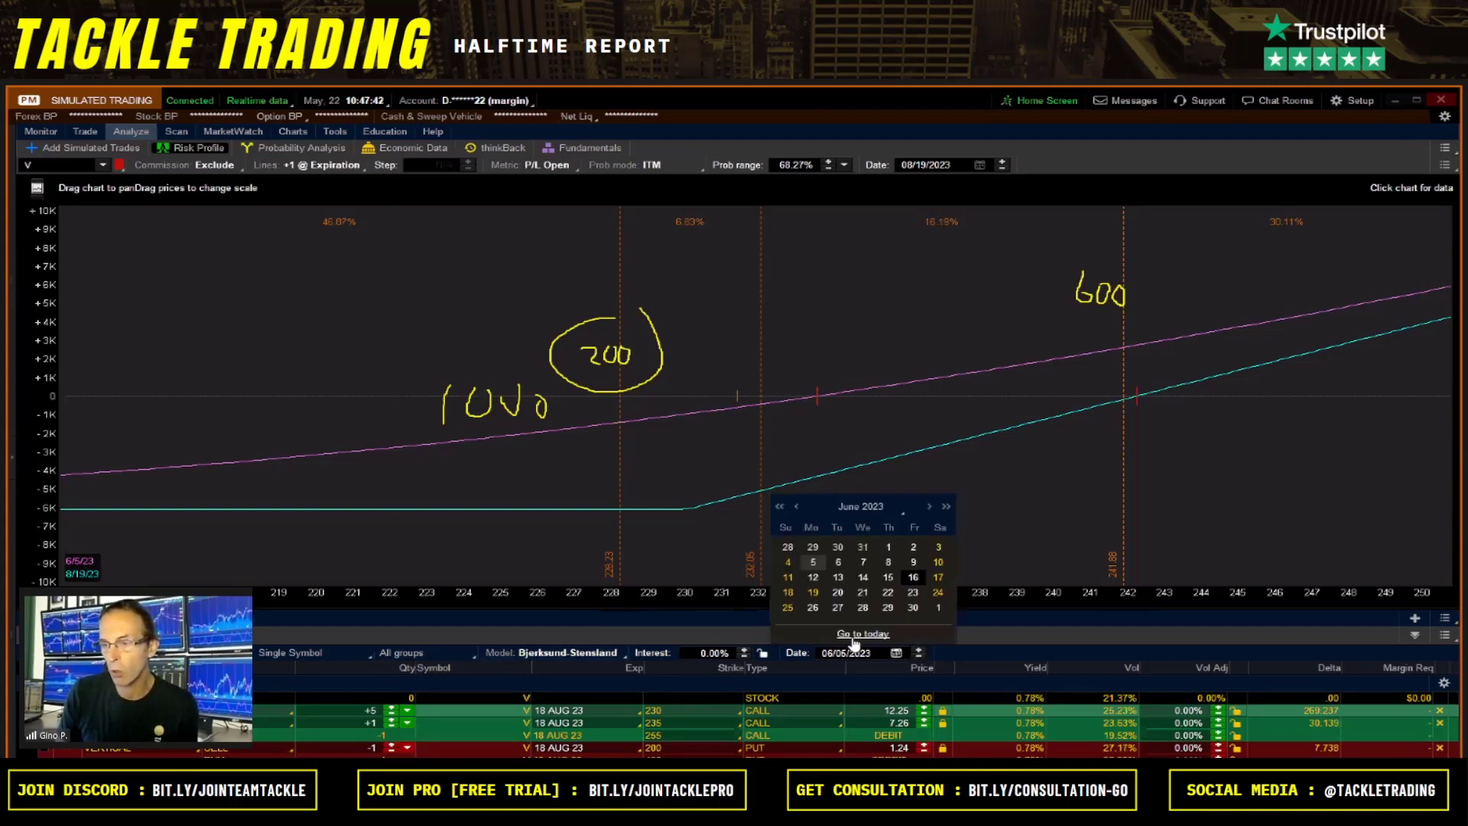
{"action": "left_click", "coordinate": [873, 631]}
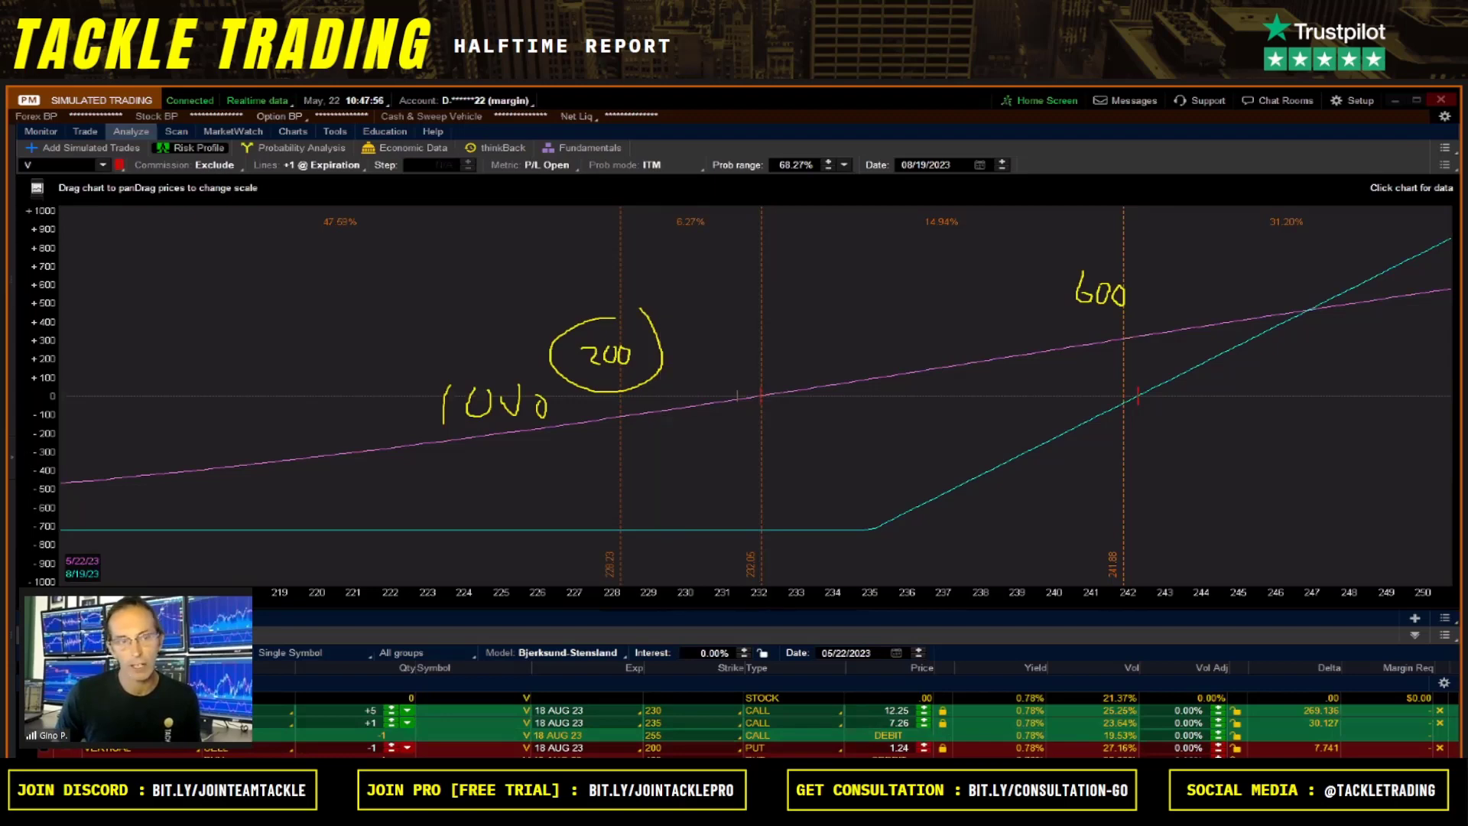
{"action": "key", "text": "Escape"}
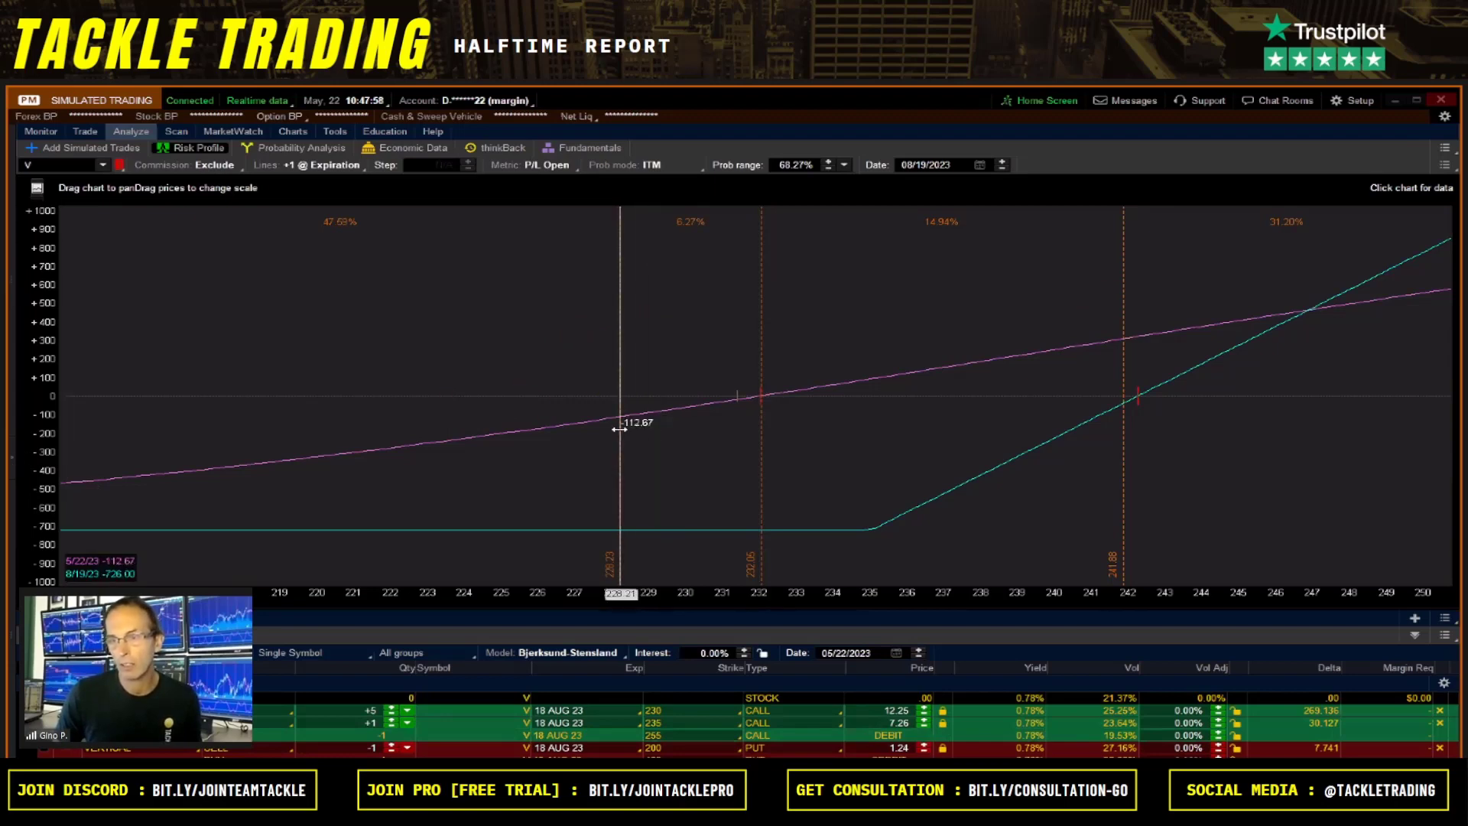
Step the analysis date forward through June 5 to 06/10/2023.
{"action": "left_click", "coordinate": [920, 649]}
{"action": "left_click", "coordinate": [919, 650]}
{"action": "left_click", "coordinate": [920, 649]}
{"action": "left_click", "coordinate": [920, 649]}
{"action": "left_click", "coordinate": [919, 649]}
{"action": "left_click", "coordinate": [920, 649]}
{"action": "left_click", "coordinate": [920, 650]}
{"action": "left_click", "coordinate": [920, 650]}
{"action": "left_click", "coordinate": [920, 650]}
Read the P/L at Visa prices of 228.23, about 232 and about 242.
{"action": "left_click", "coordinate": [620, 461]}
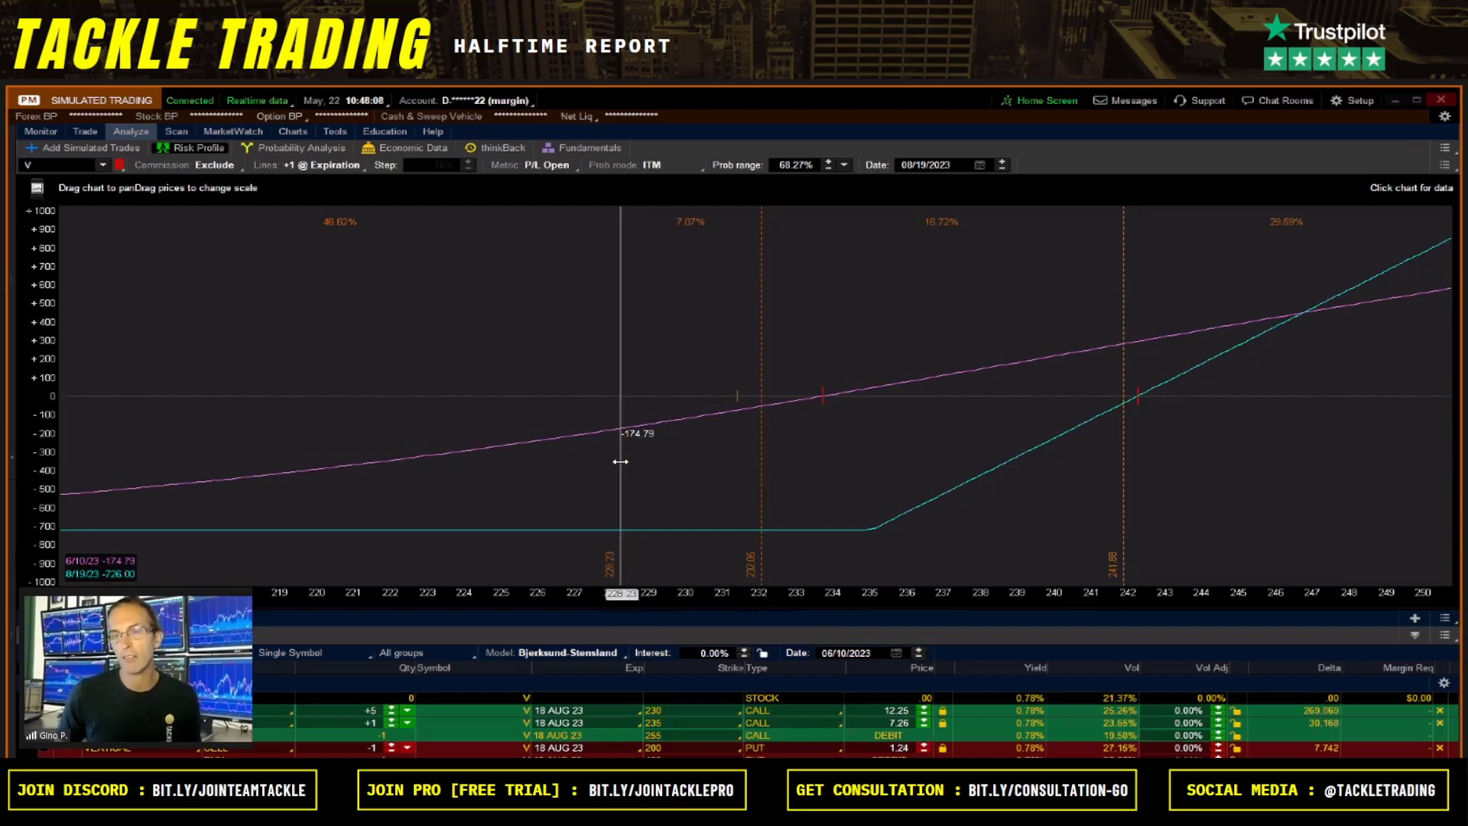
{"action": "left_click", "coordinate": [763, 437]}
{"action": "left_click", "coordinate": [1126, 368]}
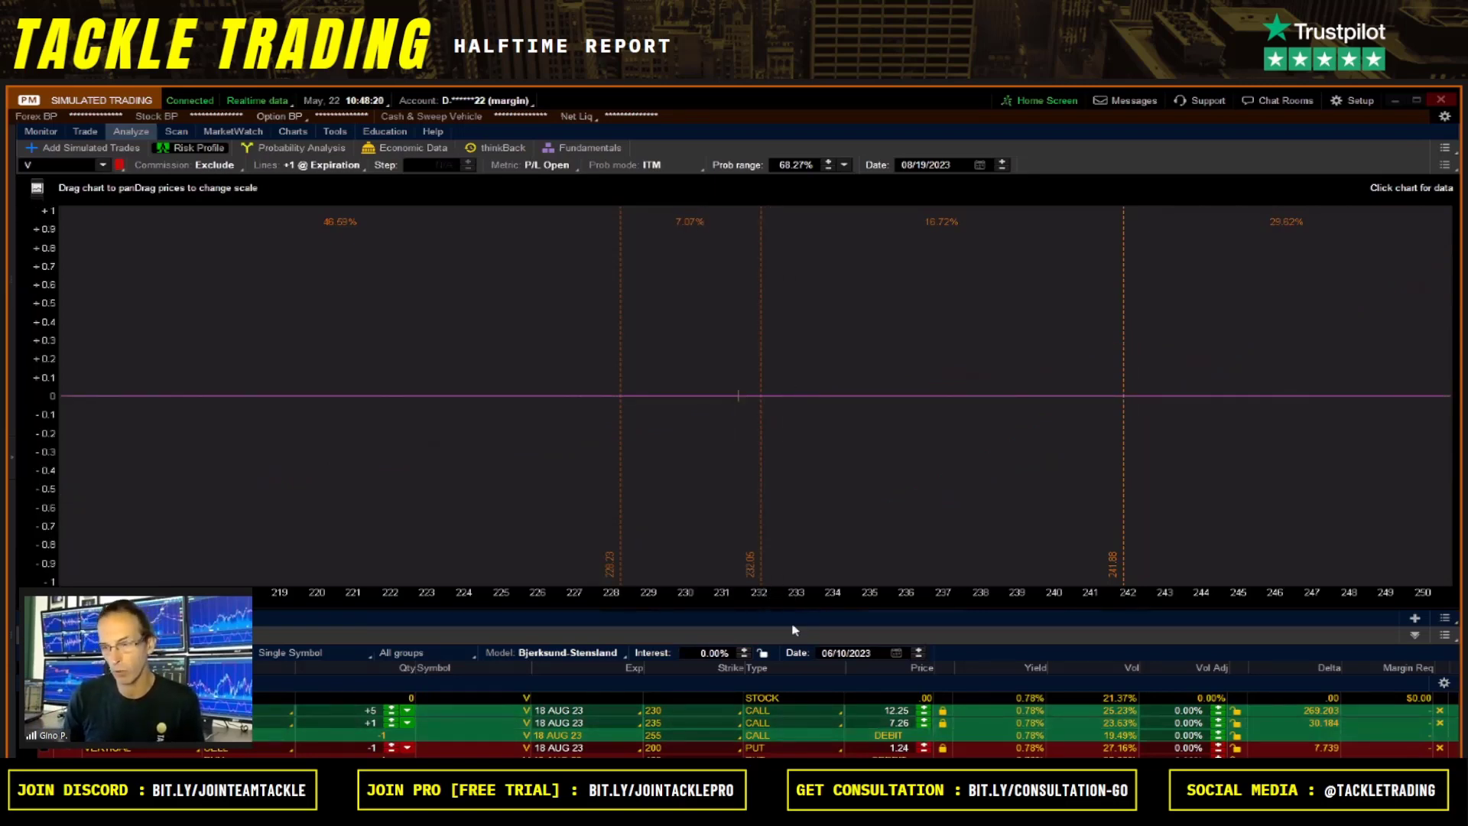
Return the analysis date to 05/22/2023 and widen the chart's price range to roughly 200–260.
{"action": "left_click", "coordinate": [896, 652]}
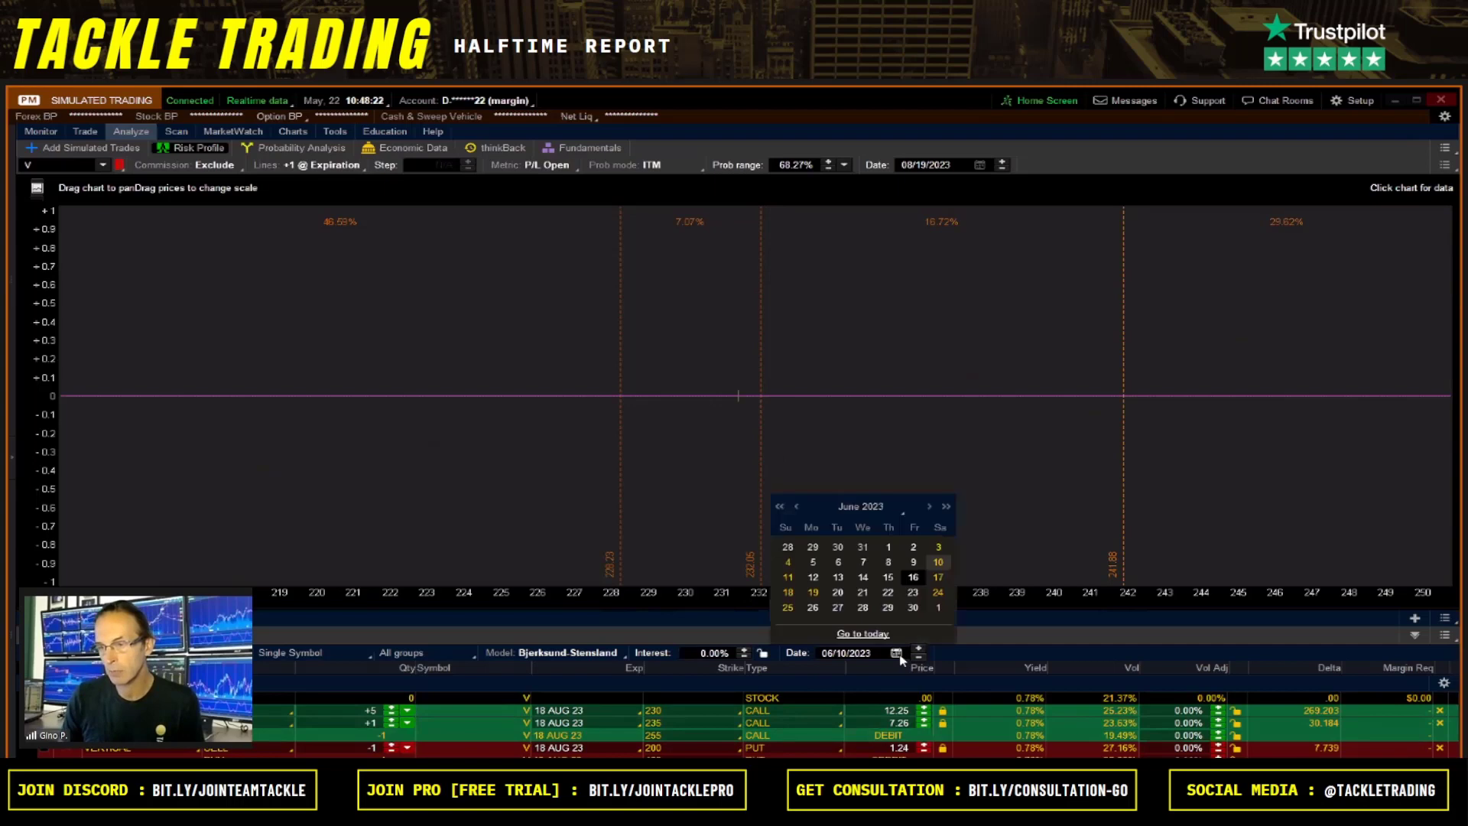
{"action": "left_click", "coordinate": [862, 632]}
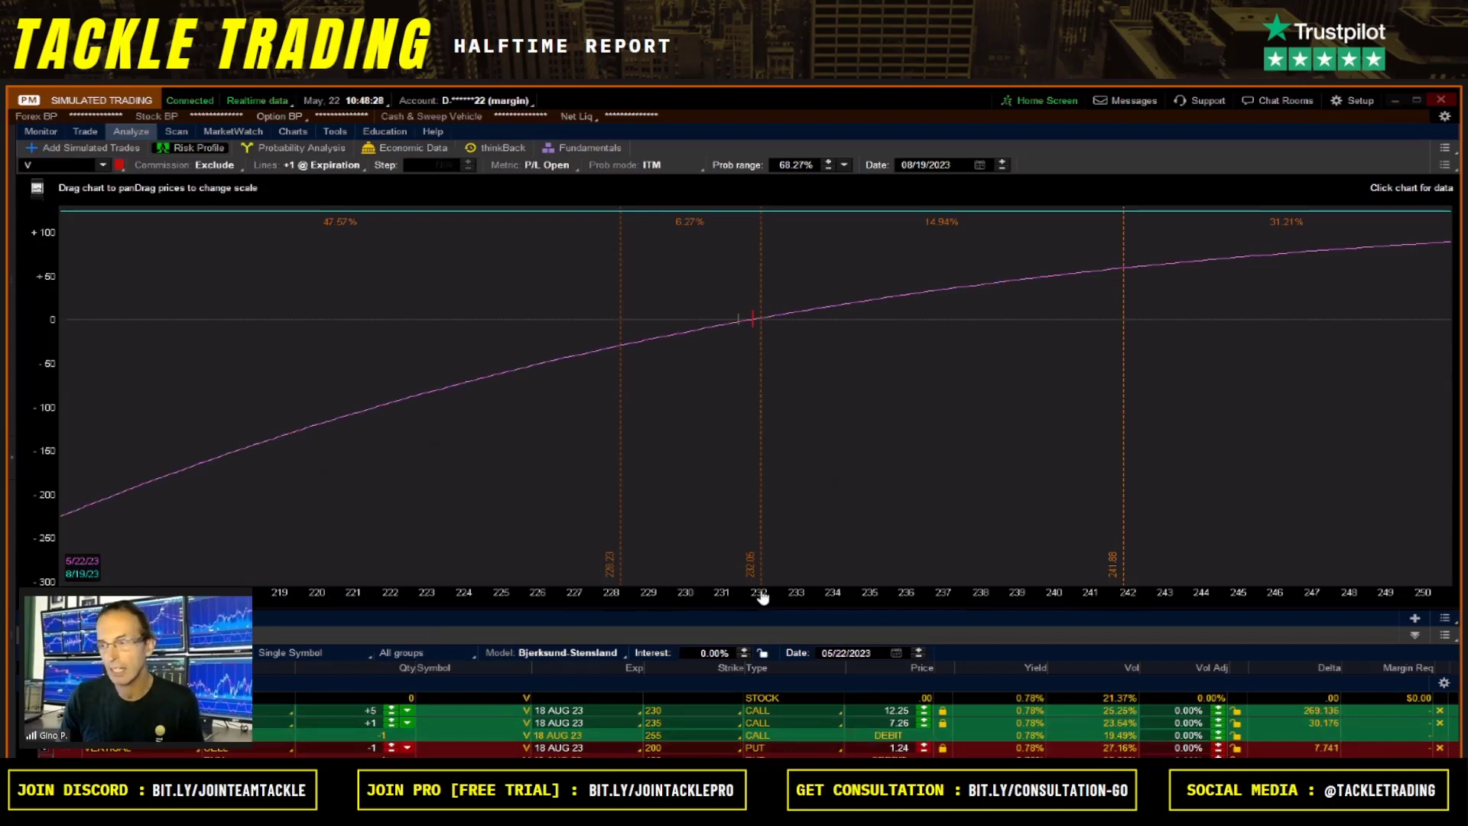
{"action": "left_click_drag", "start_coordinate": [1206, 600], "coordinate": [747, 604]}
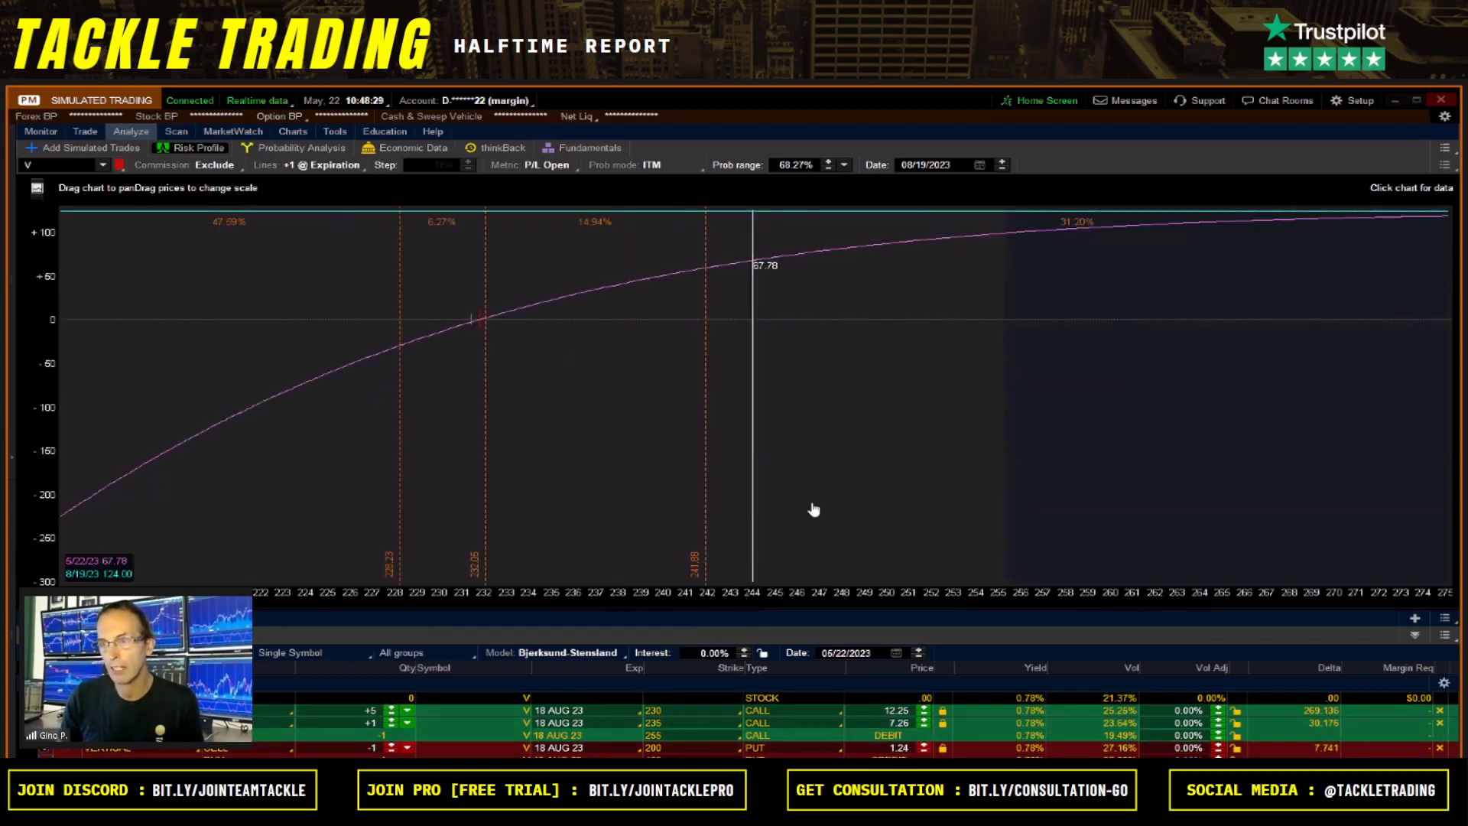
{"action": "left_click_drag", "start_coordinate": [815, 510], "coordinate": [1009, 511]}
{"action": "left_click_drag", "start_coordinate": [612, 501], "coordinate": [883, 390]}
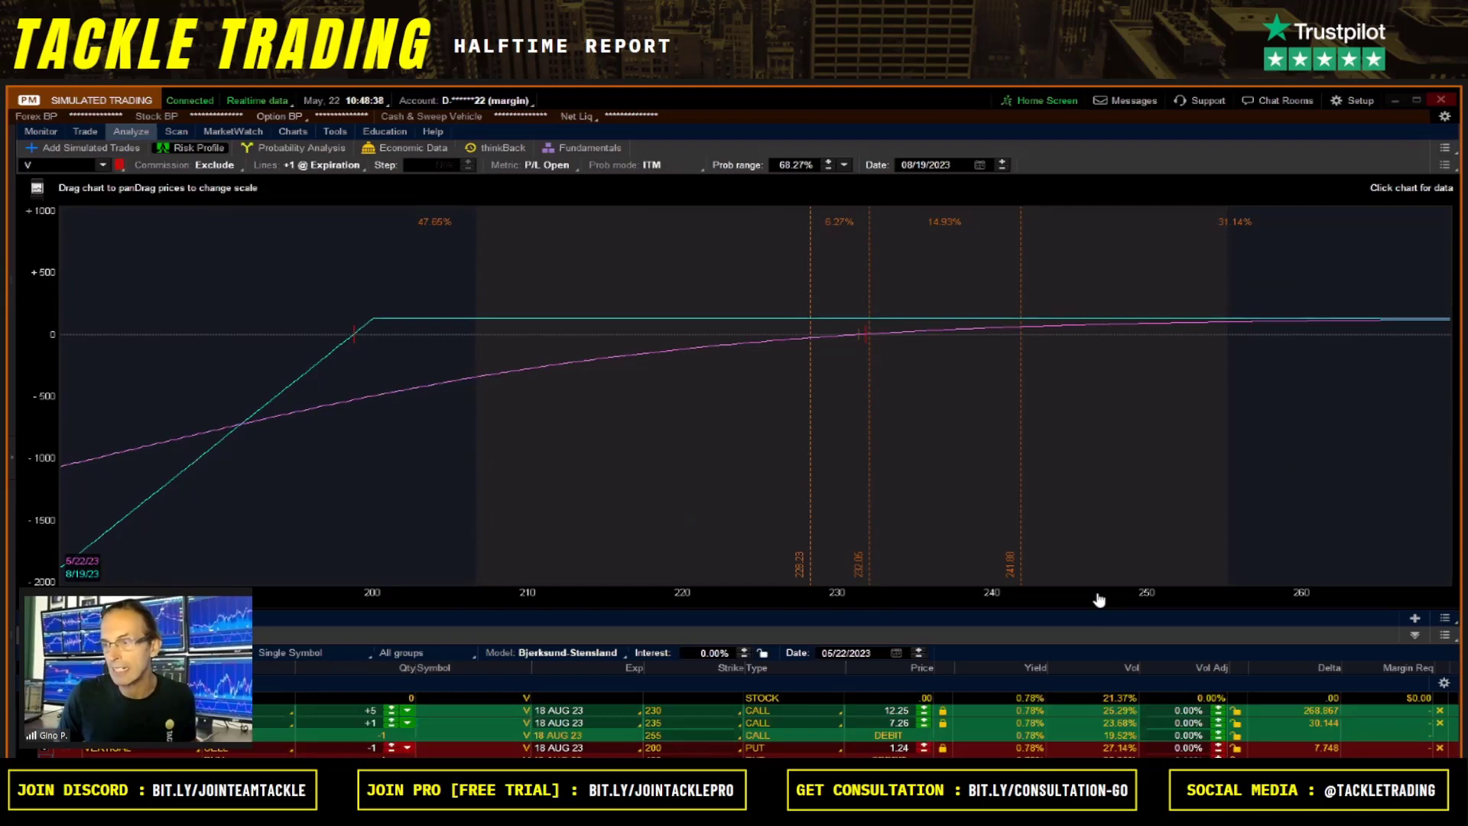
Read a P/L value on the chart, then set the analysis date to June 5, 2023.
{"action": "left_click", "coordinate": [1099, 507]}
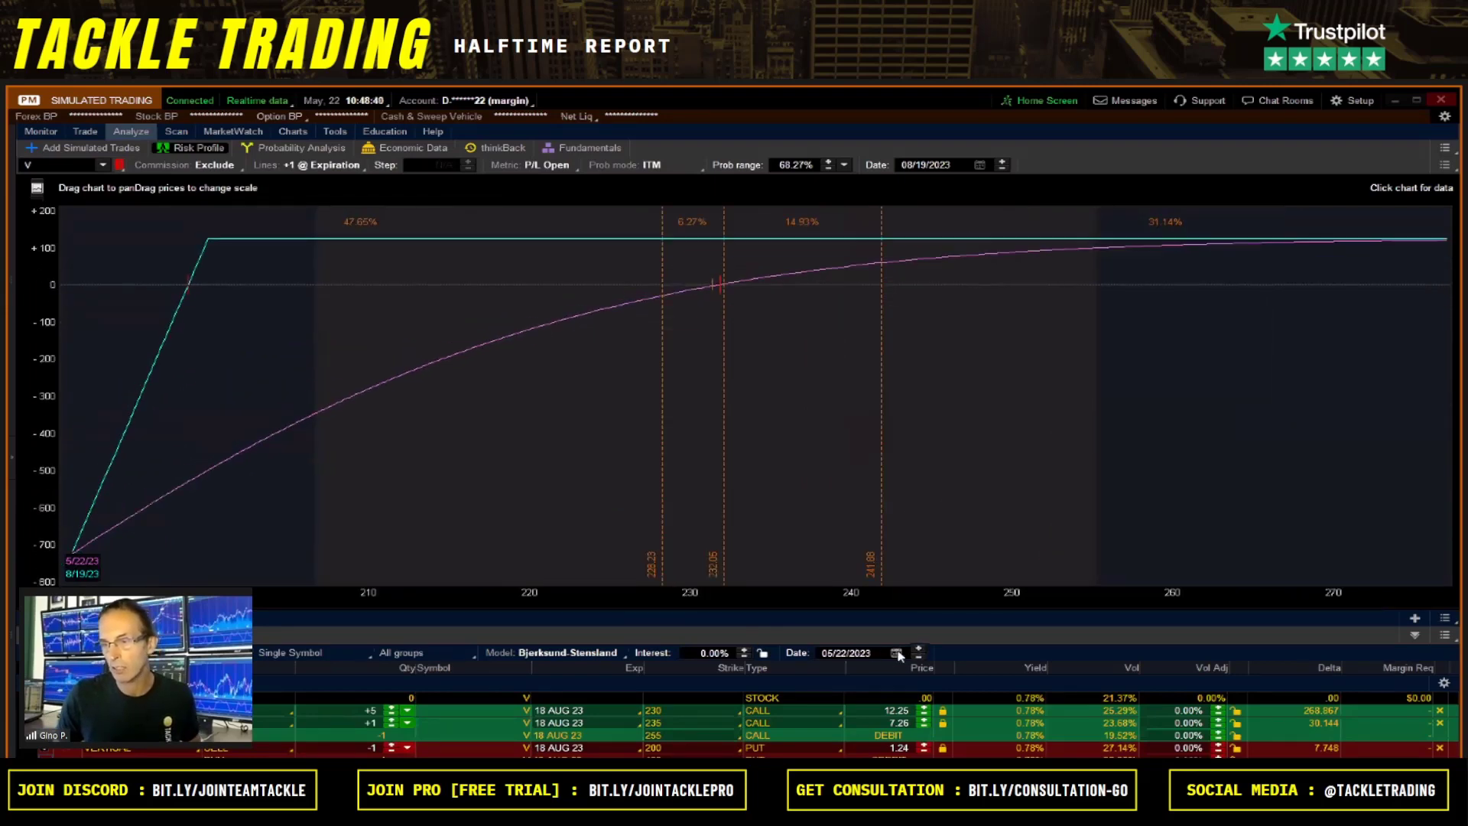
{"action": "left_click", "coordinate": [897, 652]}
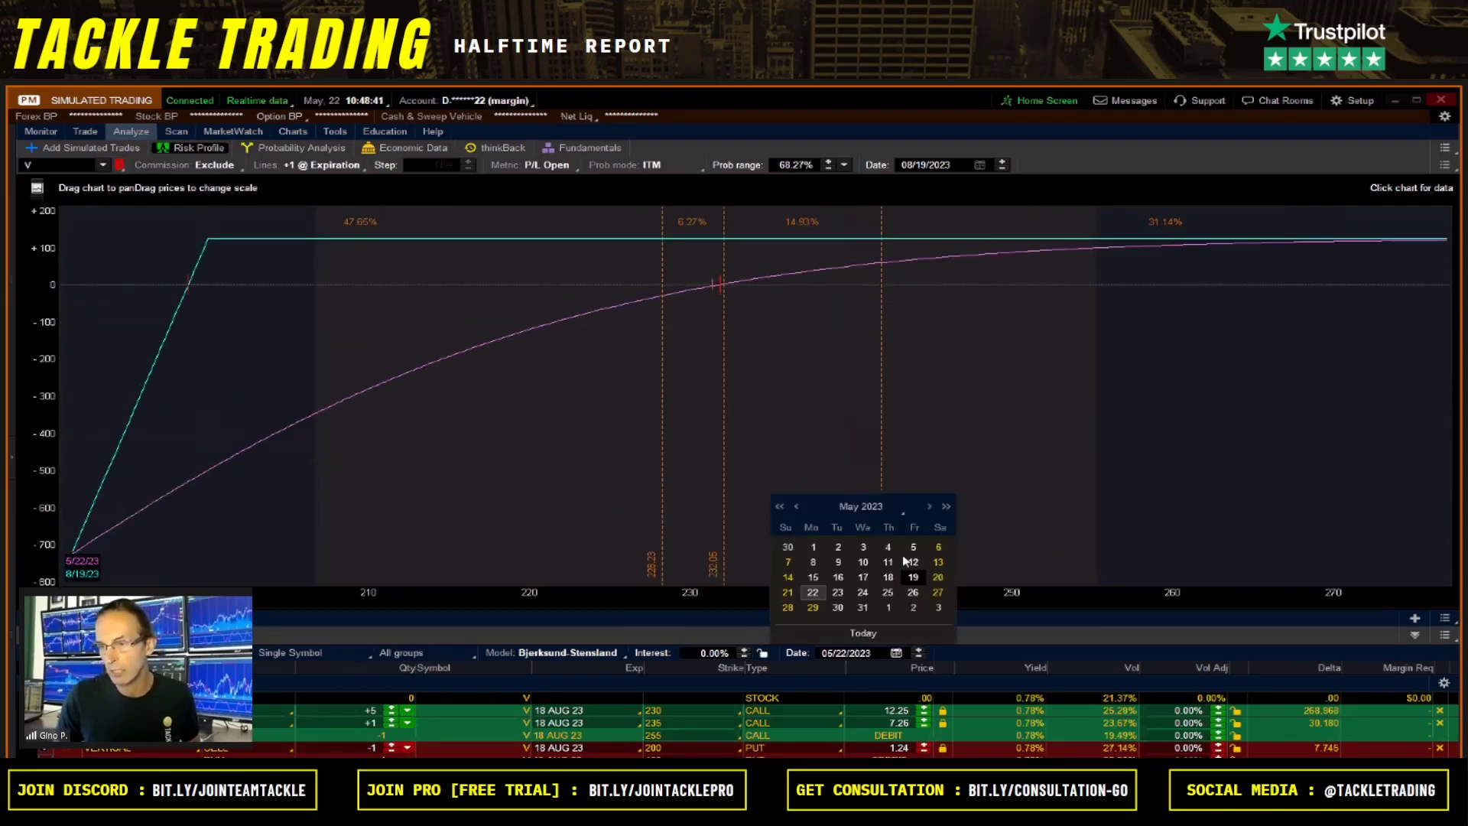
{"action": "left_click", "coordinate": [931, 507]}
{"action": "left_click", "coordinate": [813, 562]}
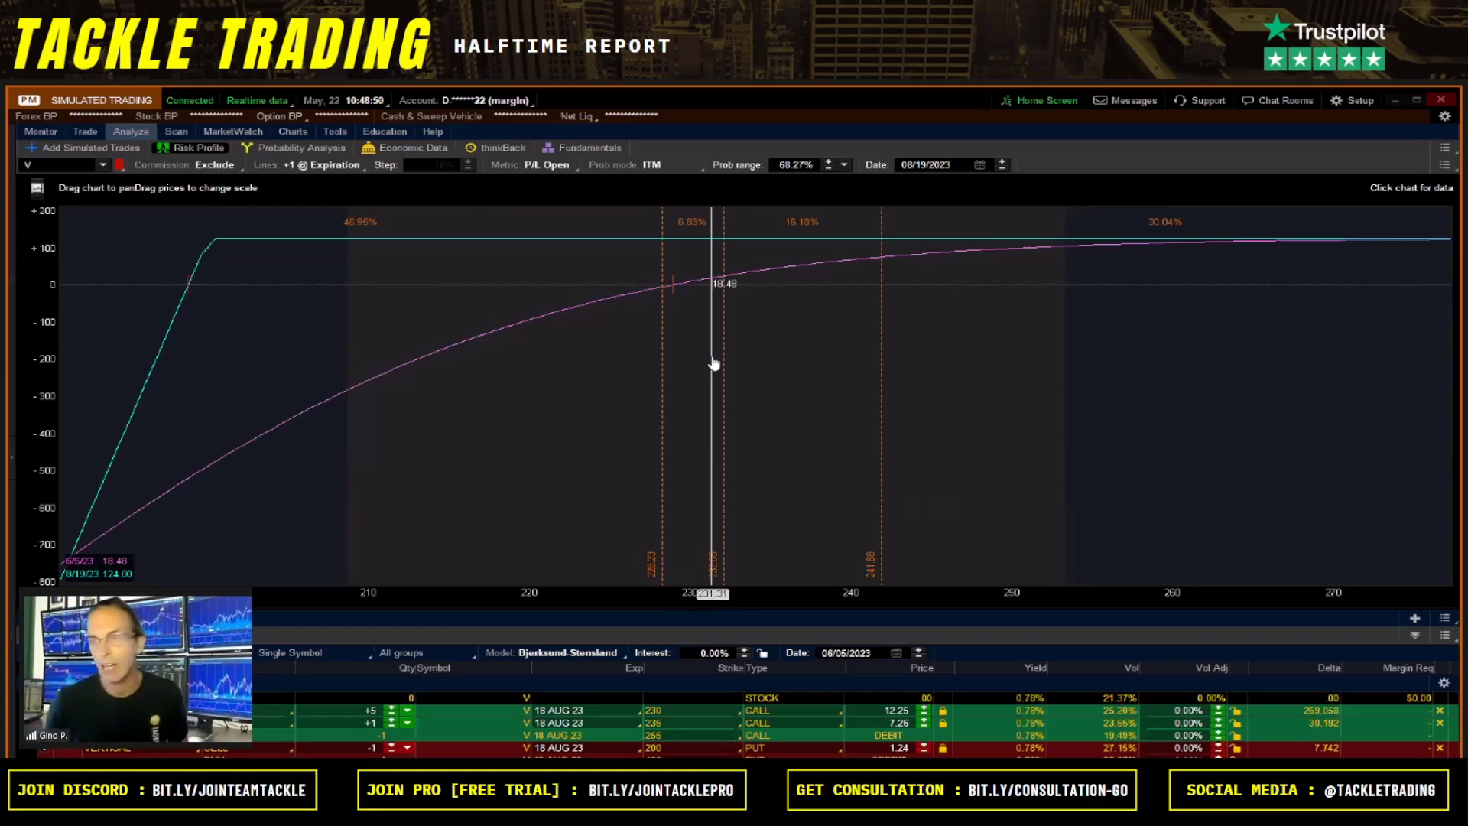
Increase the short 18 AUG 23 260 put position to -7 contracts.
{"action": "left_click", "coordinate": [392, 751]}
{"action": "left_click", "coordinate": [392, 751]}
{"action": "left_click", "coordinate": [392, 751]}
{"action": "left_click", "coordinate": [392, 750]}
{"action": "left_click", "coordinate": [392, 751]}
{"action": "left_click", "coordinate": [391, 751]}
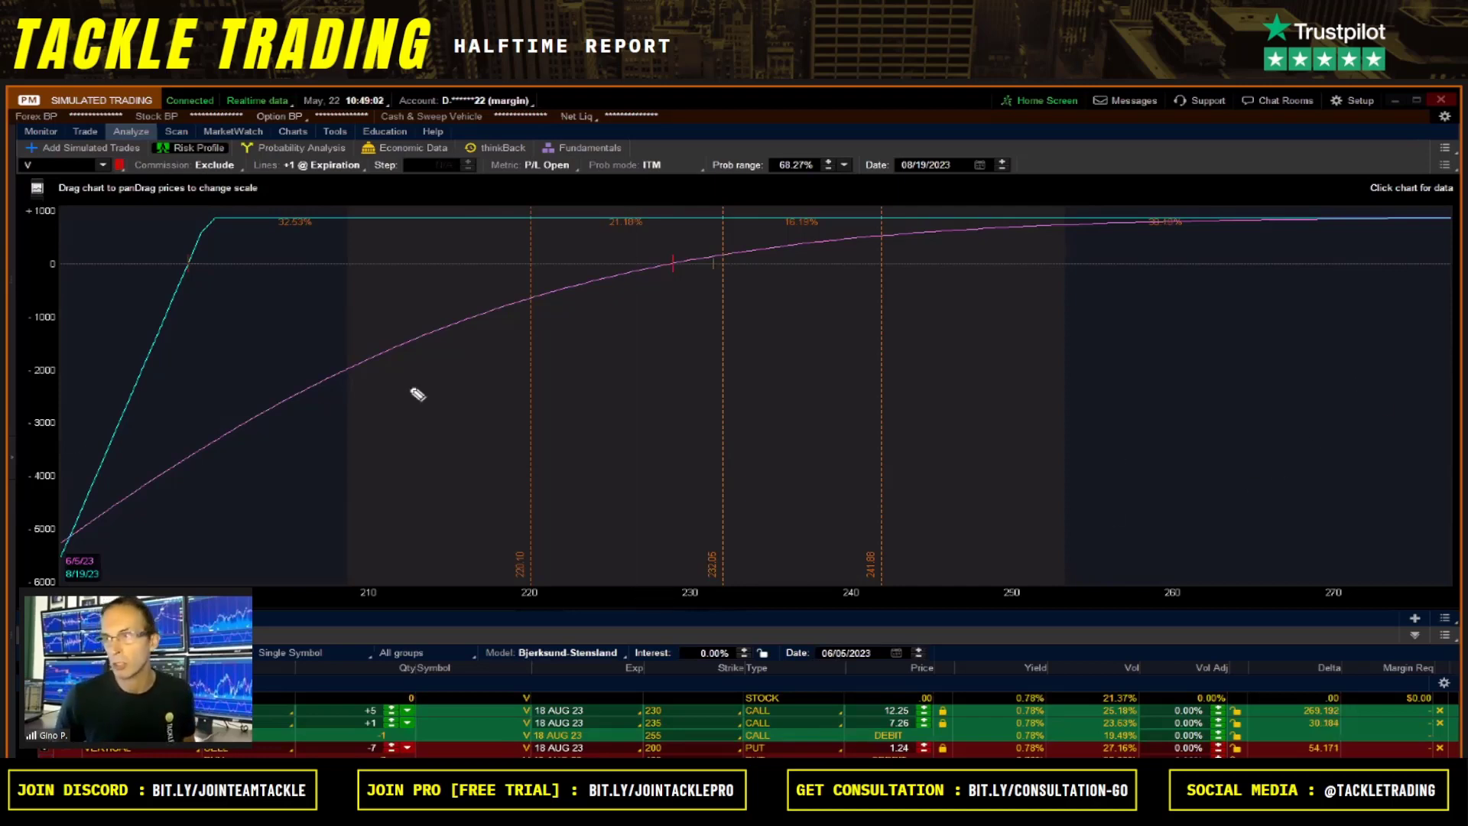
Reset the risk profile chart to its default settings, confirming with Yes.
{"action": "left_click", "coordinate": [1443, 149]}
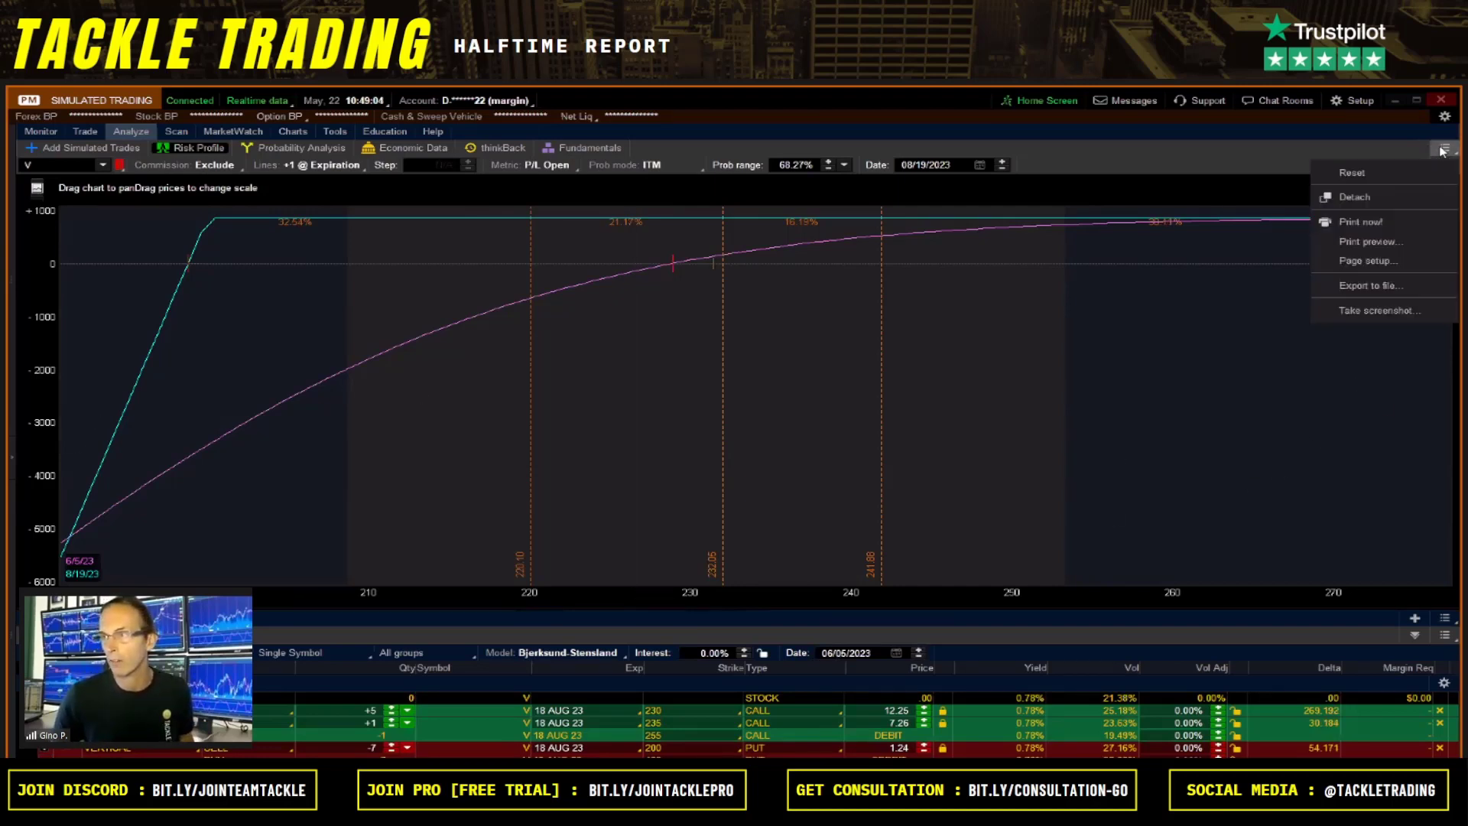
{"action": "left_click", "coordinate": [1349, 174]}
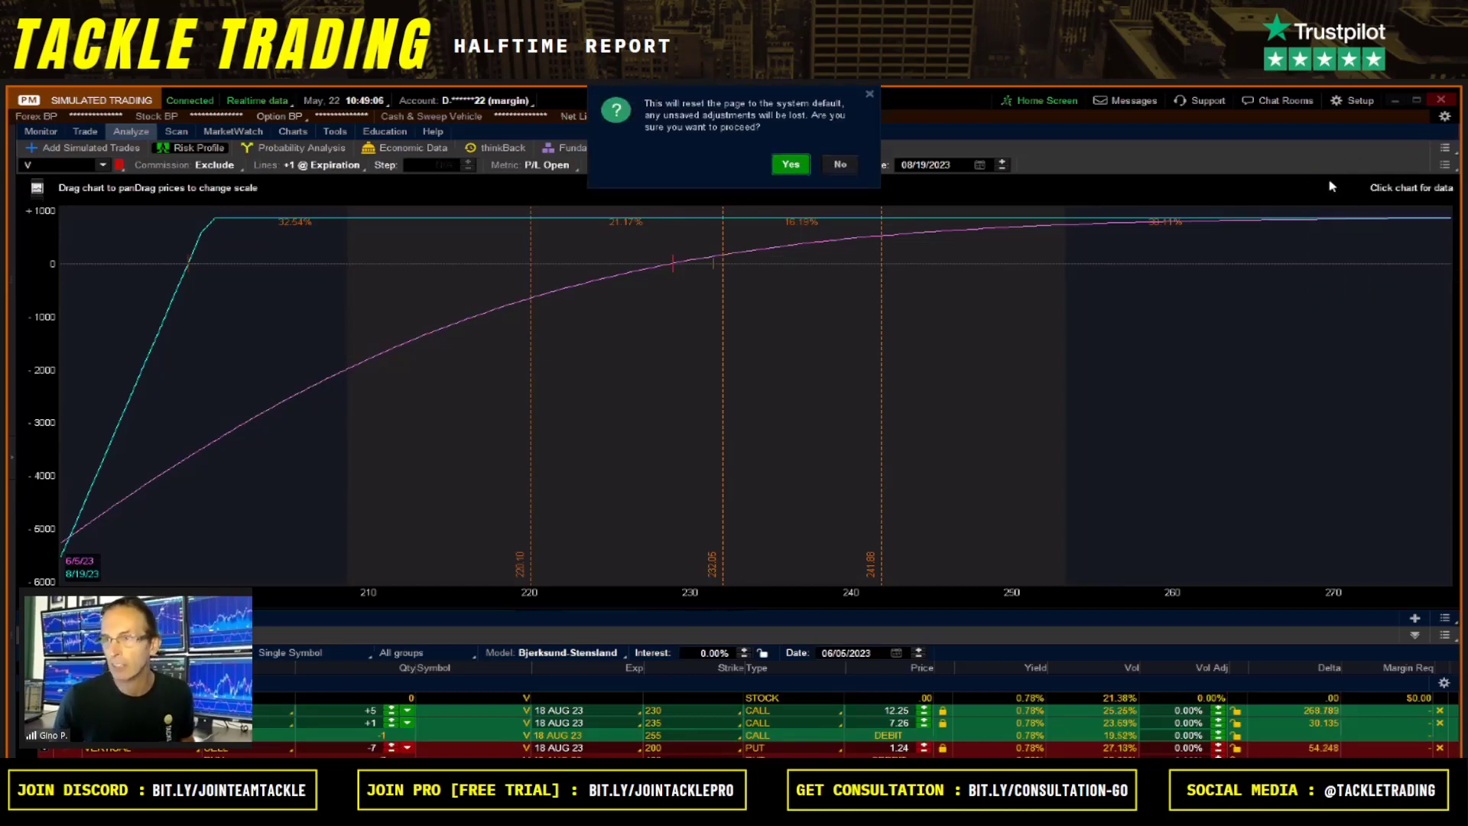
{"action": "left_click", "coordinate": [791, 166]}
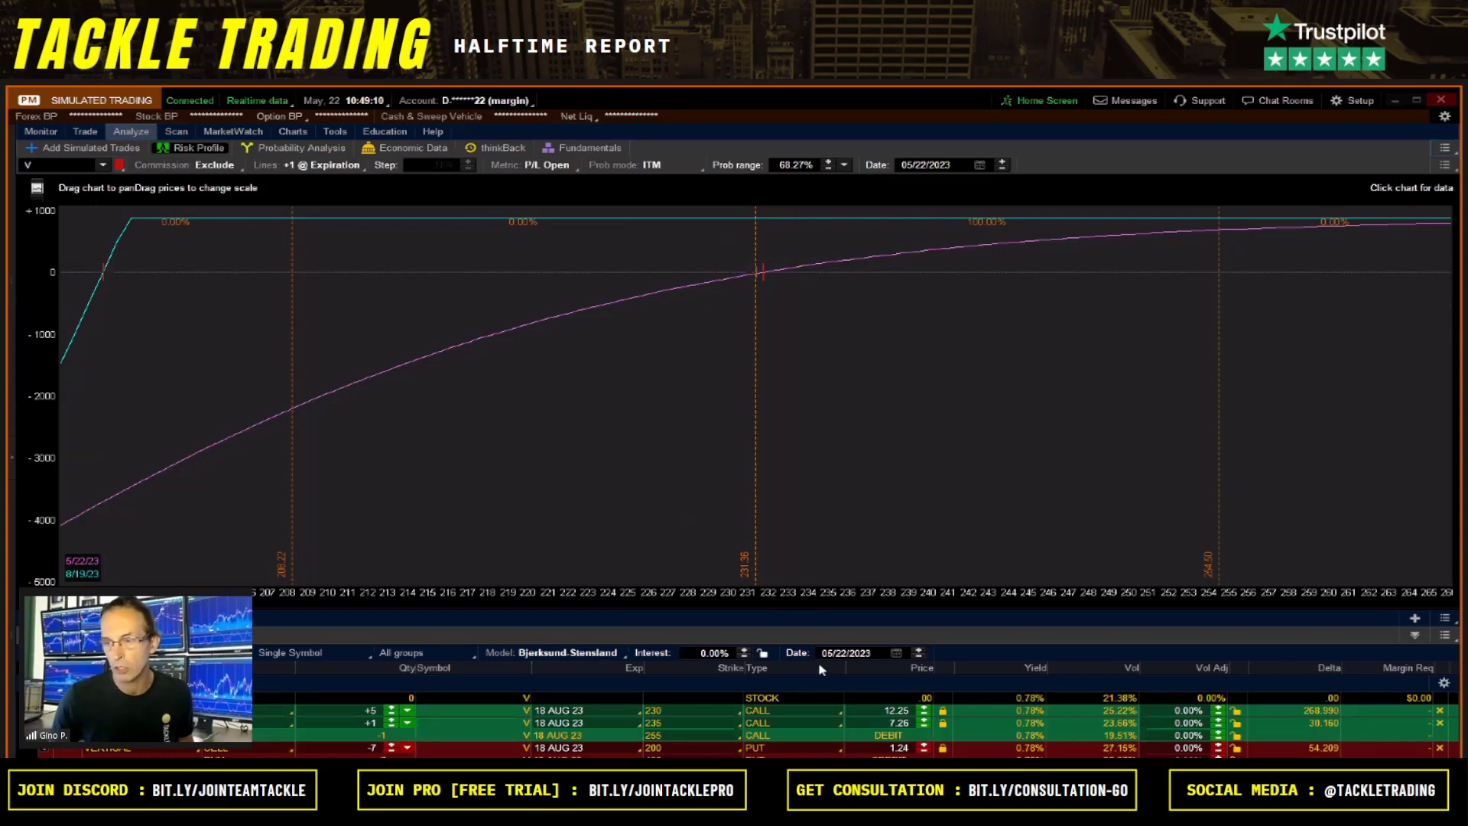
Change the analysis date's day so it reads 05/27/2023.
{"action": "left_click", "coordinate": [846, 653]}
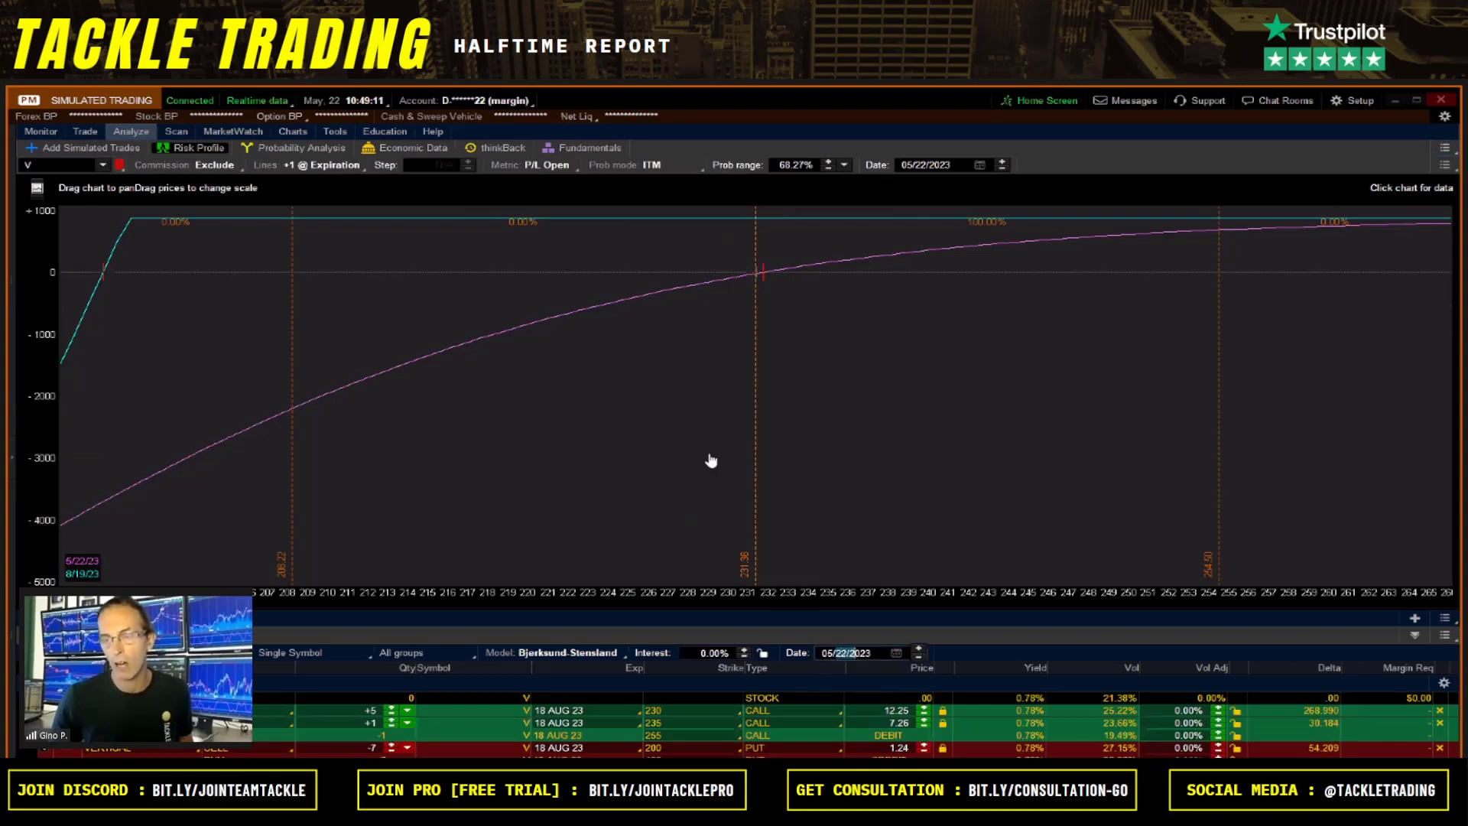
{"action": "left_click", "coordinate": [920, 654]}
{"action": "left_click", "coordinate": [918, 656]}
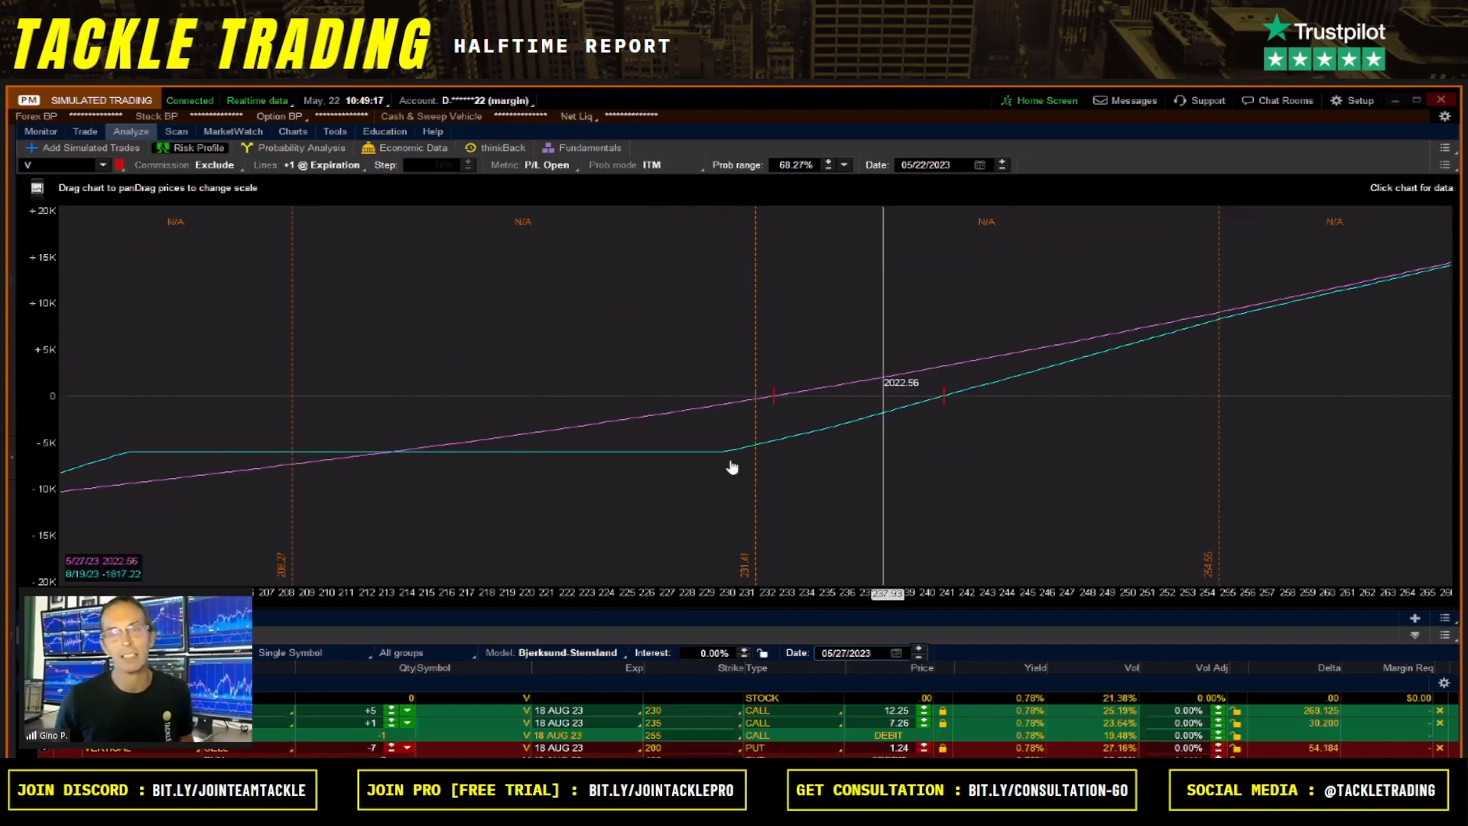